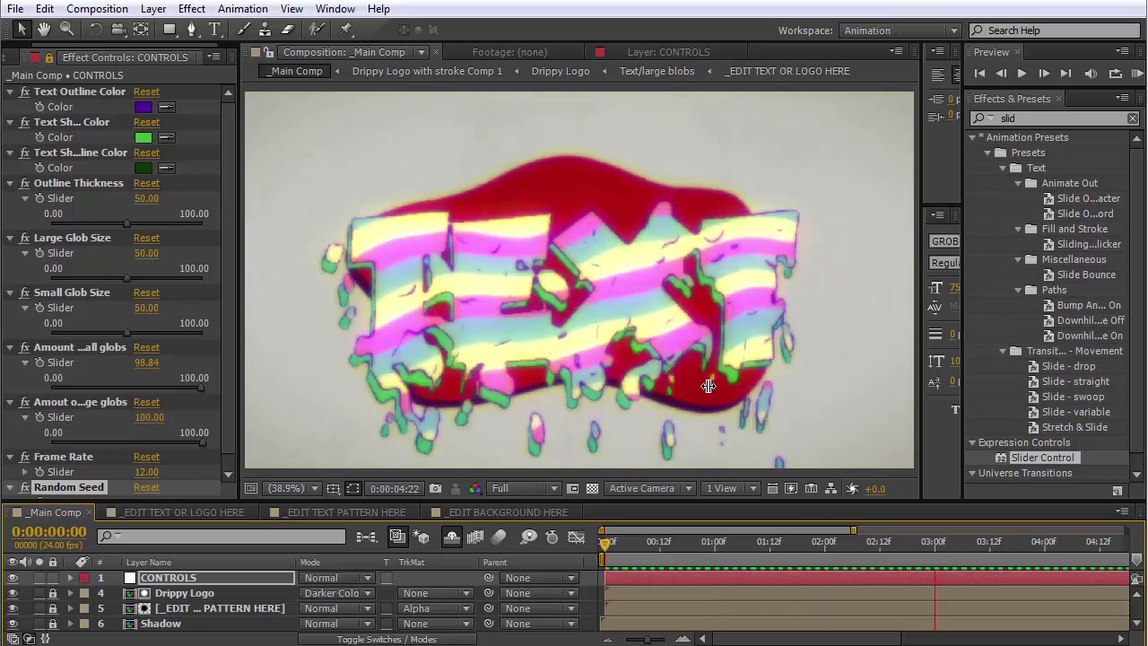
# Widen the Effect Controls panel and open the _EDIT TEXT OR LOGO HERE composition
pyautogui.click(128, 111)
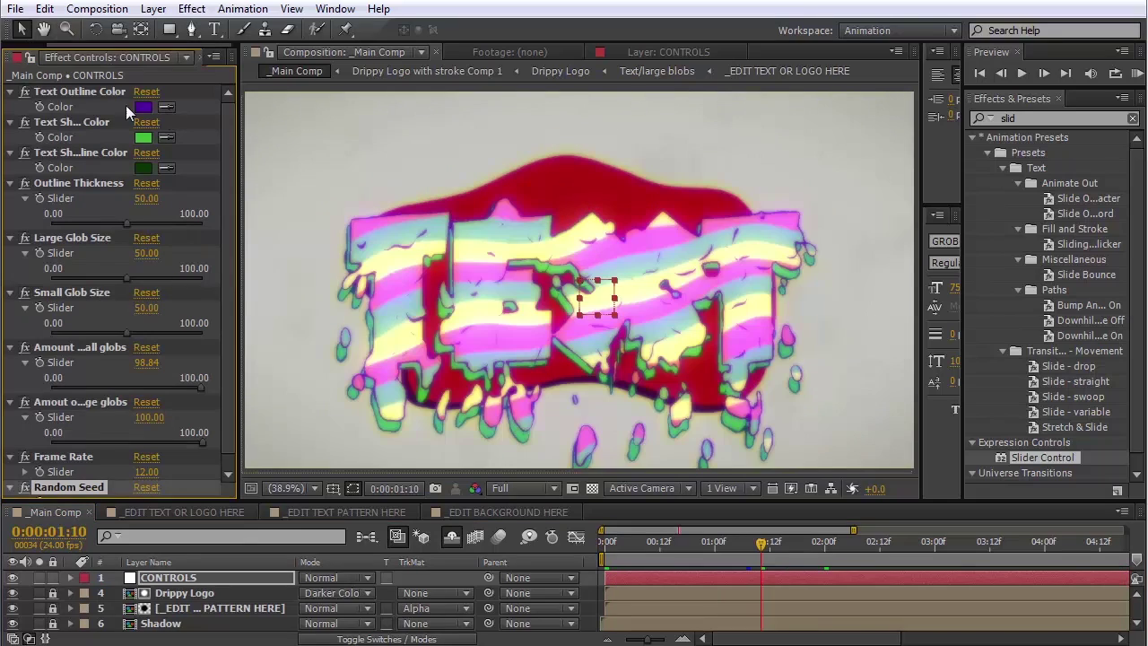
pyautogui.moveTo(239, 105); pyautogui.dragTo(283, 106)
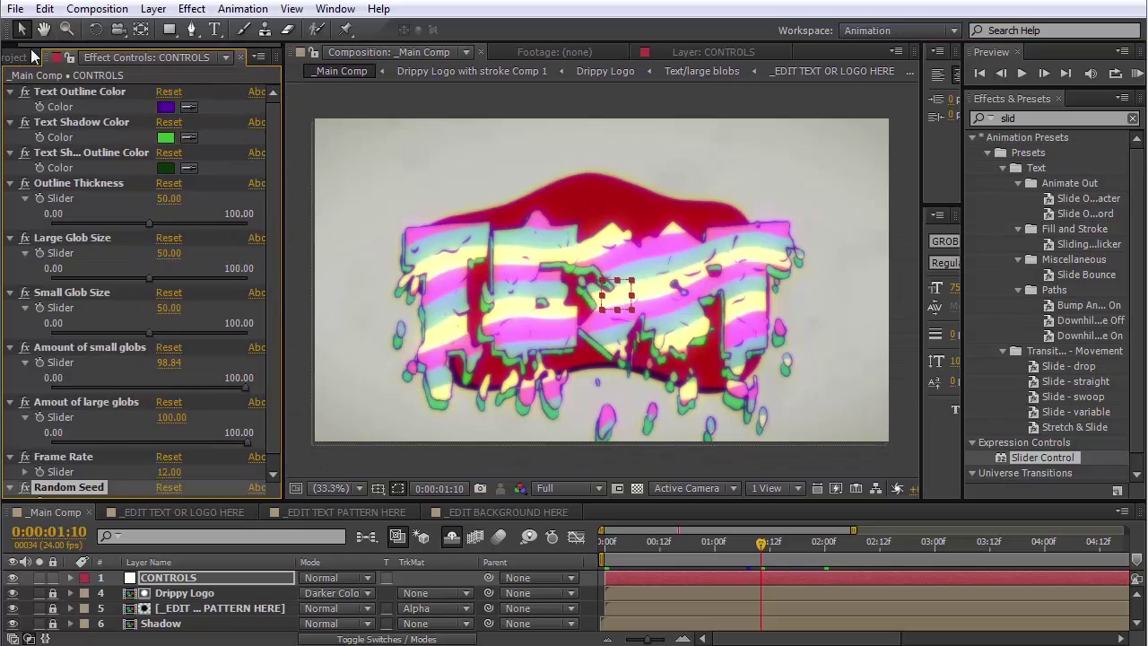
pyautogui.click(22, 57)
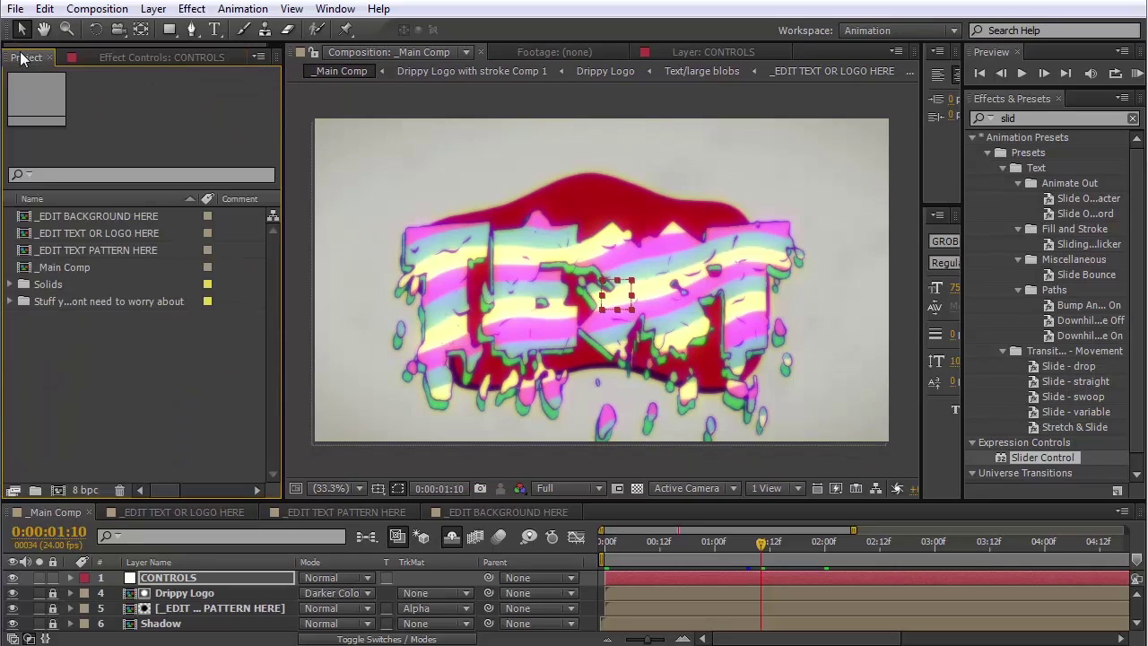
pyautogui.doubleClick(89, 233)
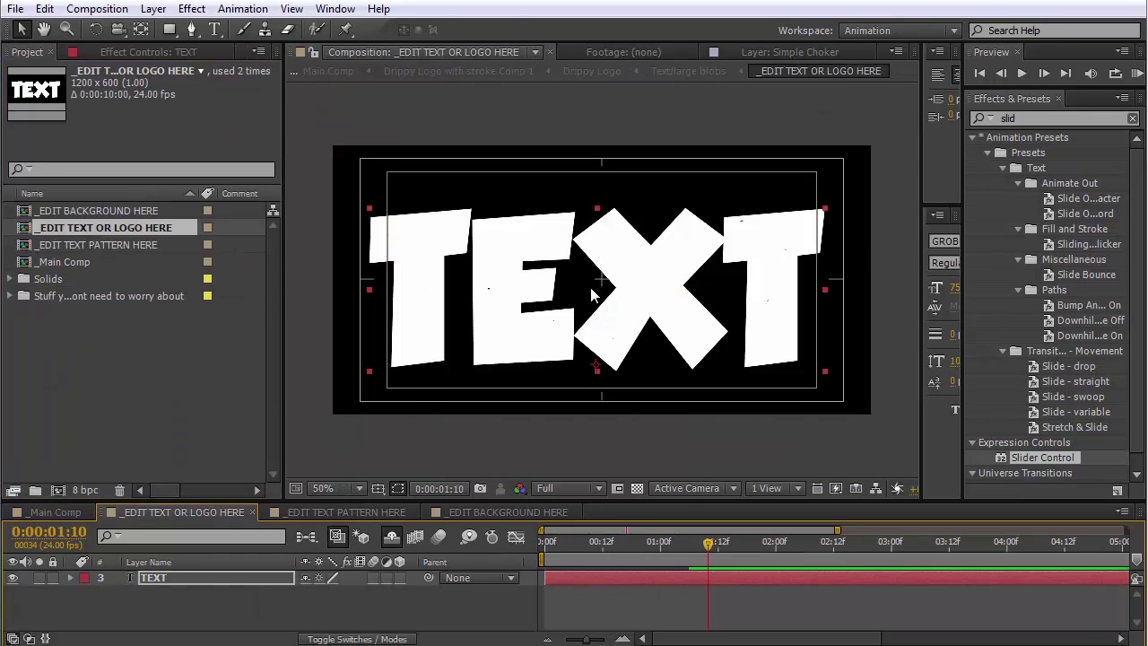
# Replace the placeholder text with a first name and "Is Cool" on two lines, scaled to fit the safe area
pyautogui.doubleClick(665, 319)
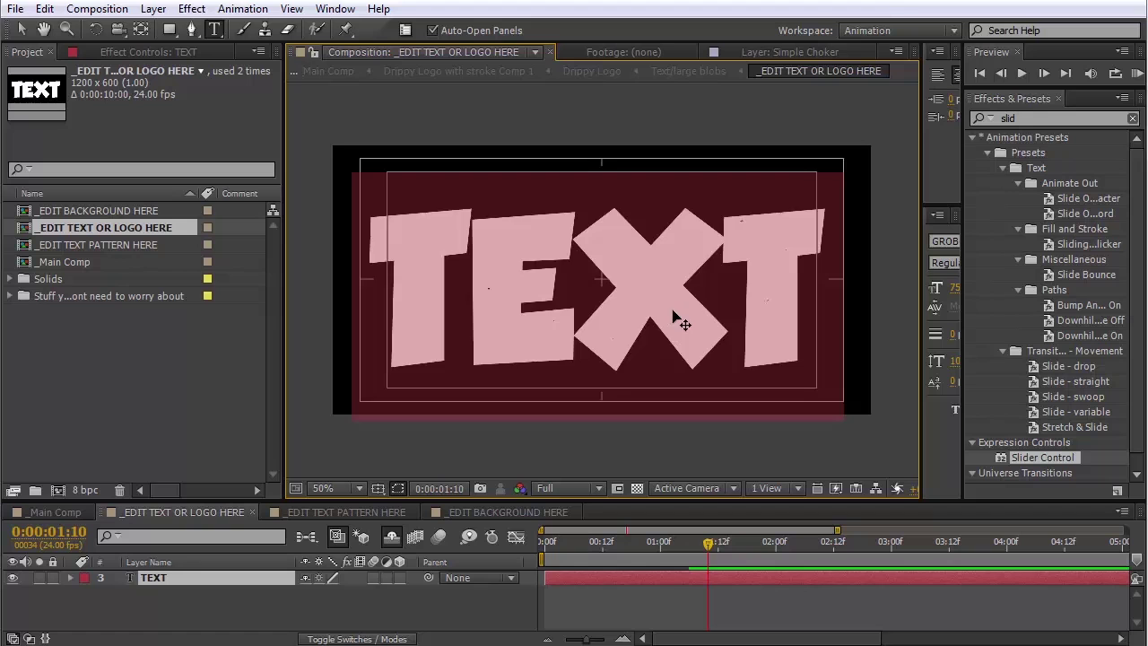
pyautogui.write('Adrian')
pyautogui.press('Return')
pyautogui.write('Is Cool')
pyautogui.scroll(-2, 679, 317)
pyautogui.click(22, 29)
pyautogui.scroll(1, 628, 310)
pyautogui.moveTo(830, 400); pyautogui.dragTo(699, 362)
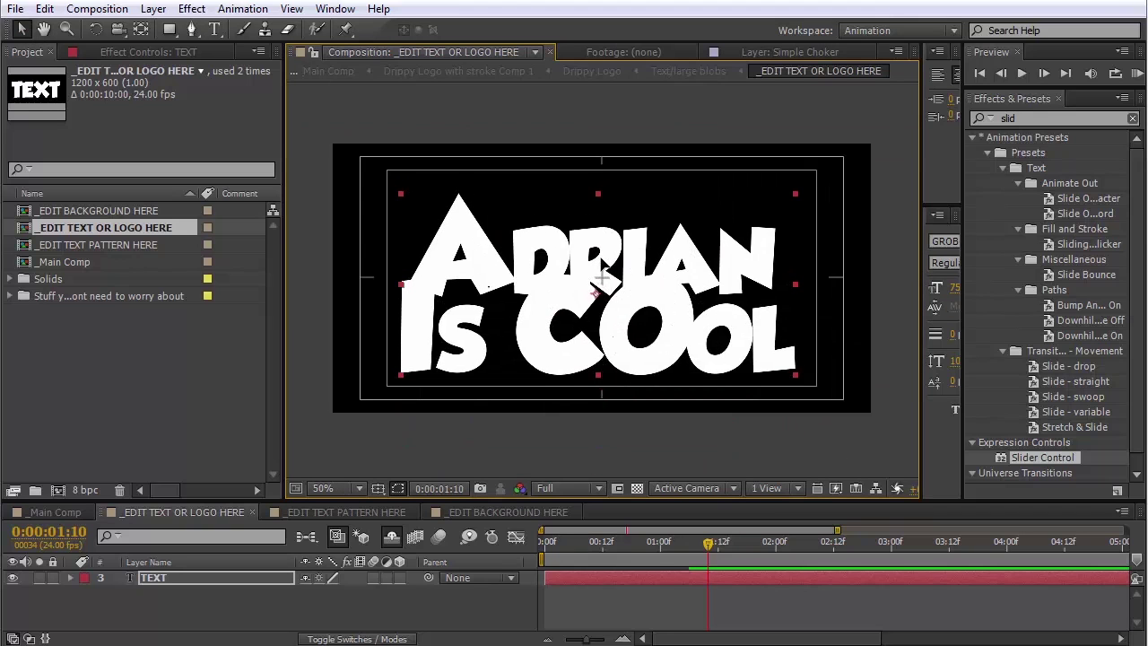
pyautogui.doubleClick(387, 175)
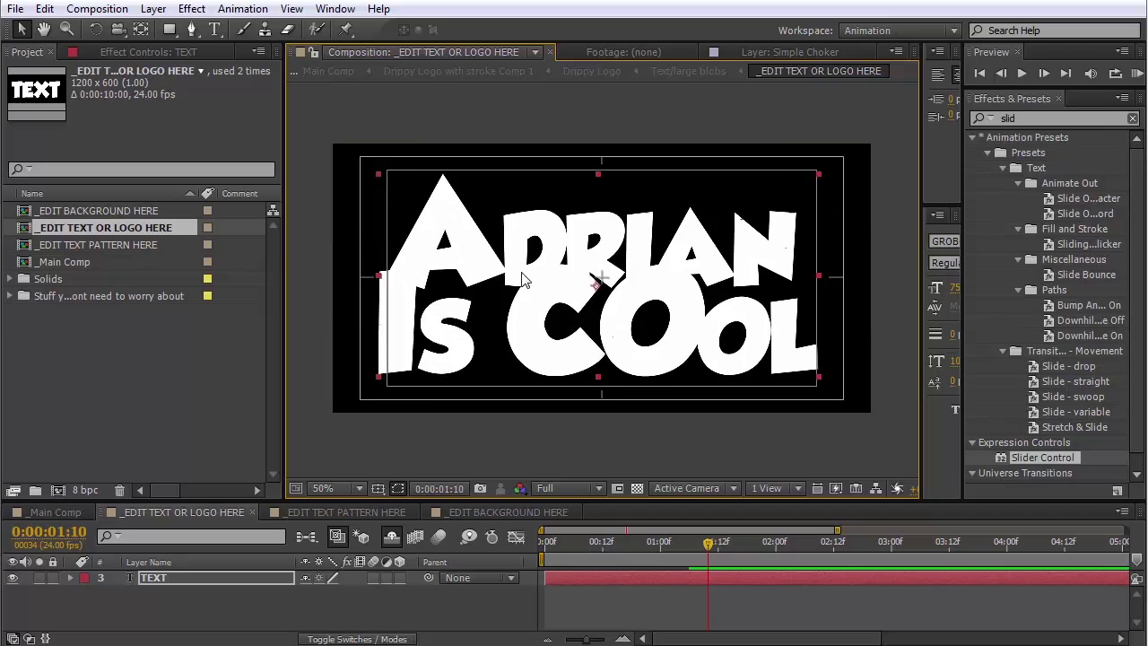
# Widen the Character panel and change the font of the two-line text to Fixedsys
pyautogui.moveTo(1072, 293); pyautogui.dragTo(1078, 292)
pyautogui.click(1027, 240)
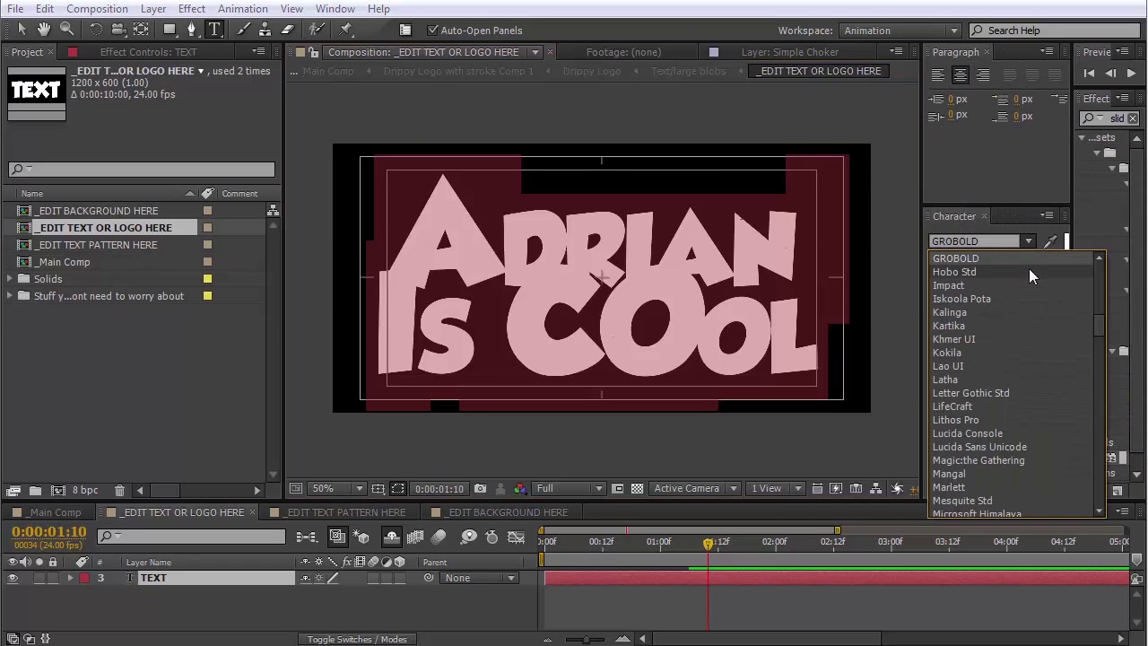
pyautogui.click(1029, 269)
pyautogui.press('Down')
pyautogui.press('Down')
pyautogui.press('Down')
pyautogui.press('Down')
pyautogui.press('Down')
pyautogui.press('Down')
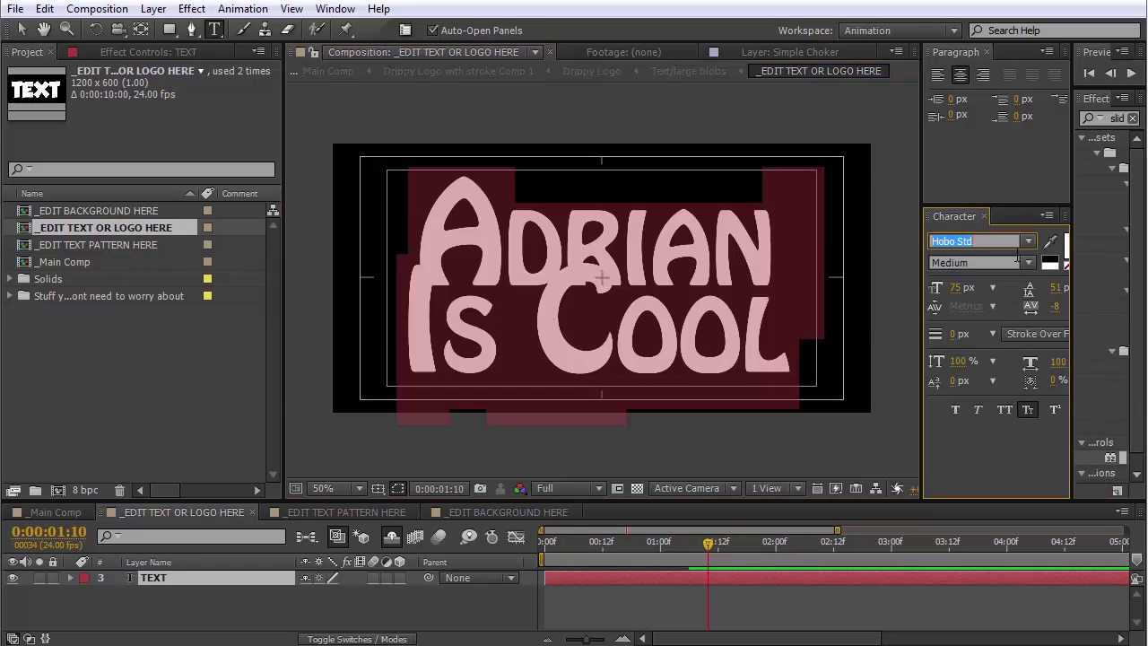
pyautogui.press('Down')
pyautogui.press('Down')
pyautogui.press('Up')
pyautogui.press('Up')
pyautogui.press('Up')
pyautogui.press('Up')
# Adjust the text's tracking, set its leading to 60 px, and reposition and resize the text layer in the frame
pyautogui.doubleClick(564, 323)
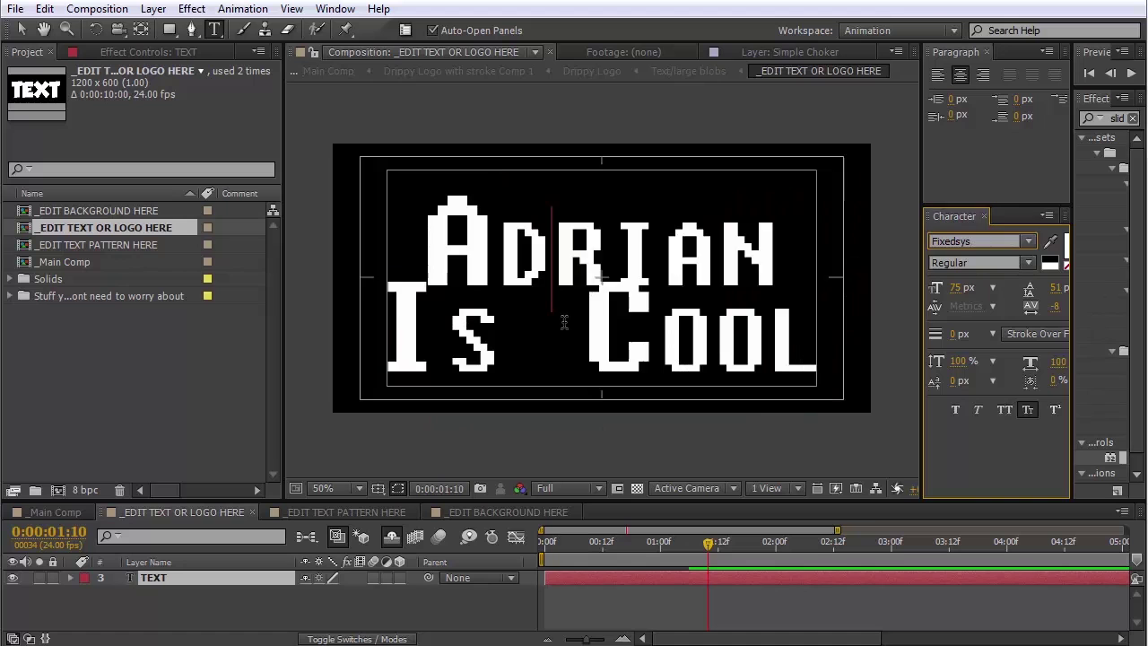
pyautogui.moveTo(1055, 306)
pyautogui.mouseDown()
pyautogui.moveTo(1000, 308)
pyautogui.moveTo(1066, 287)
pyautogui.mouseUp()
pyautogui.hotkey('ctrl', 'z')
pyautogui.click(44, 8)
pyautogui.click(62, 49)
pyautogui.hotkey('ctrl', 'a')
pyautogui.press('v')
pyautogui.moveTo(567, 269); pyautogui.dragTo(564, 249)
pyautogui.moveTo(397, 402); pyautogui.dragTo(366, 411)
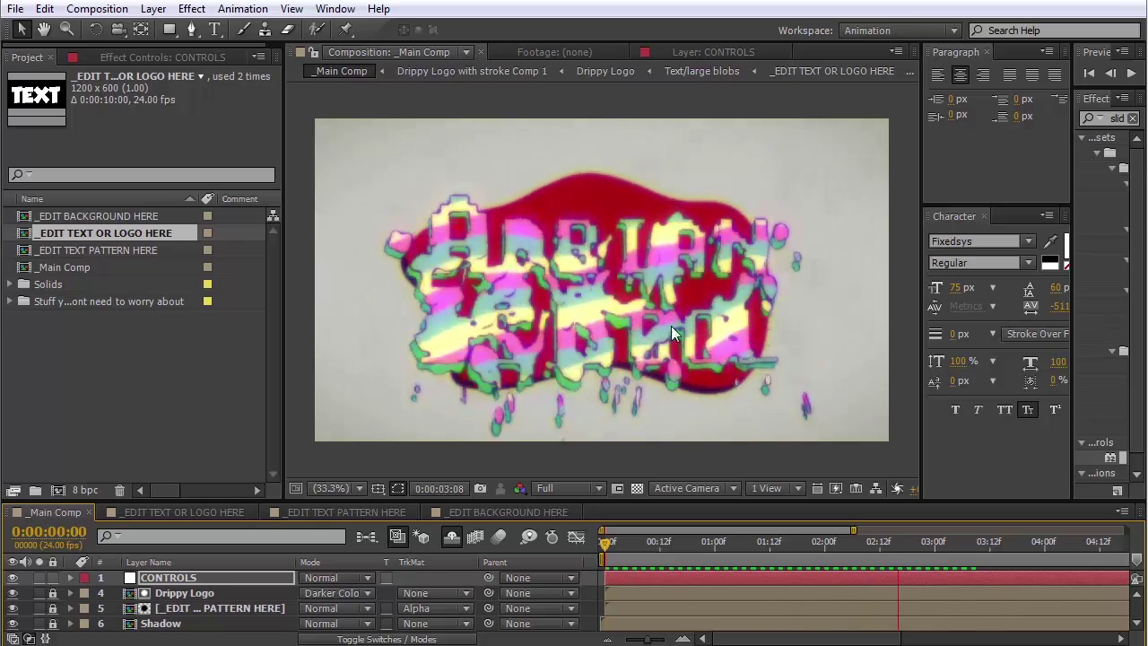
# Set Large Glob Size to 21 and Small Glob Size to 48.40 on the CONTROLS layer, previewing the drips
pyautogui.click(184, 59)
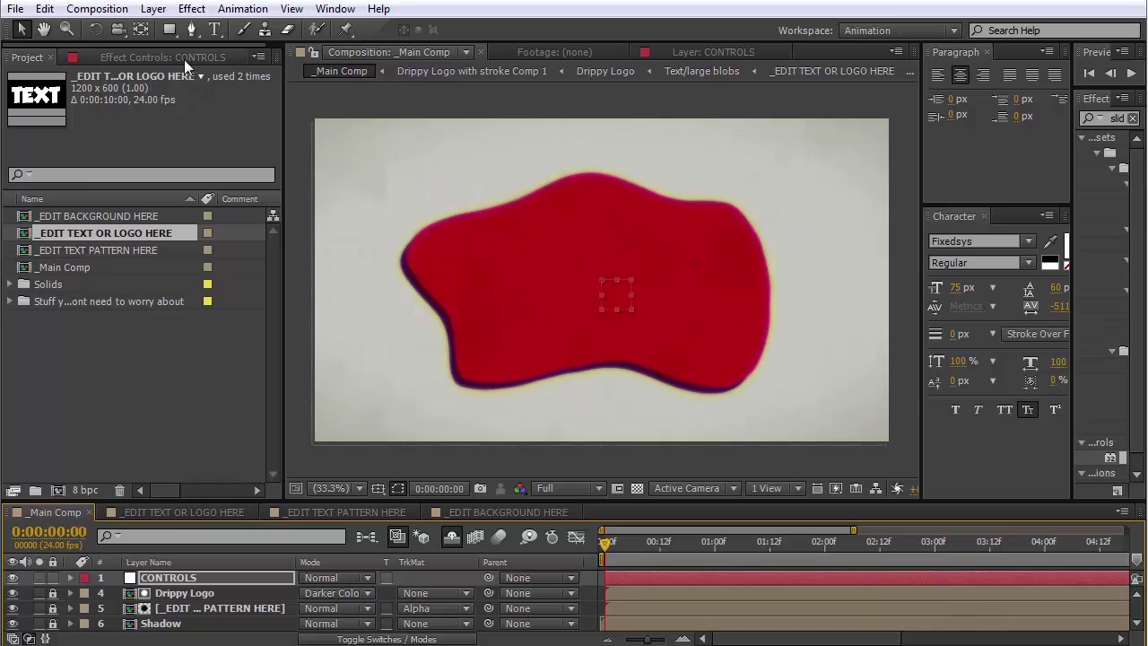
pyautogui.click(185, 61)
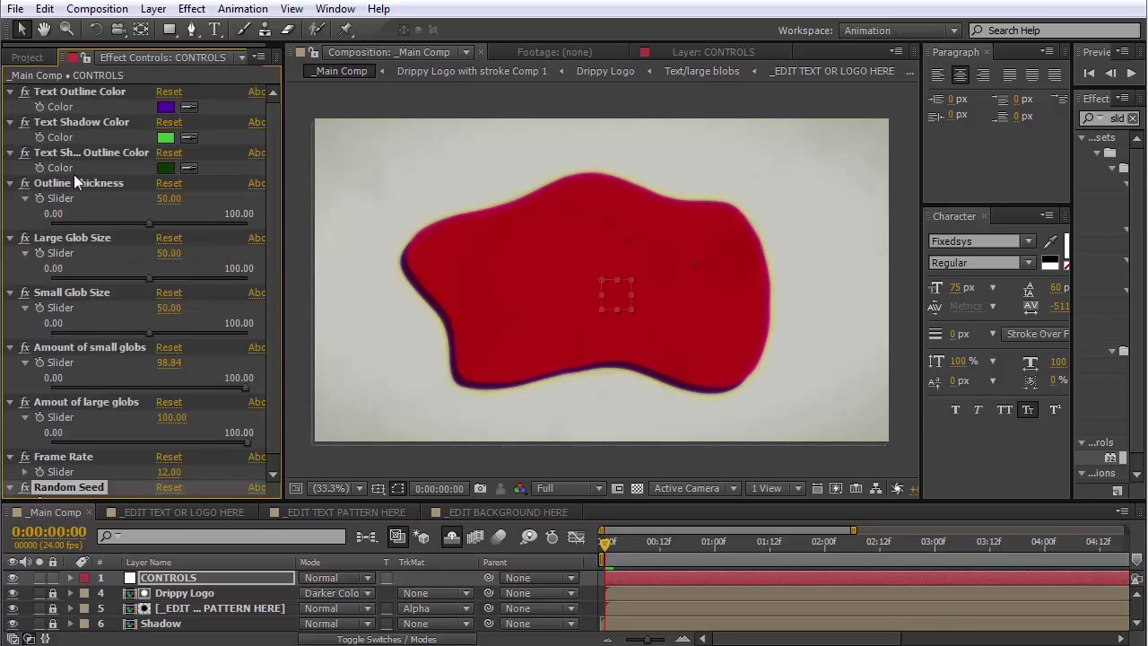
pyautogui.click(76, 239)
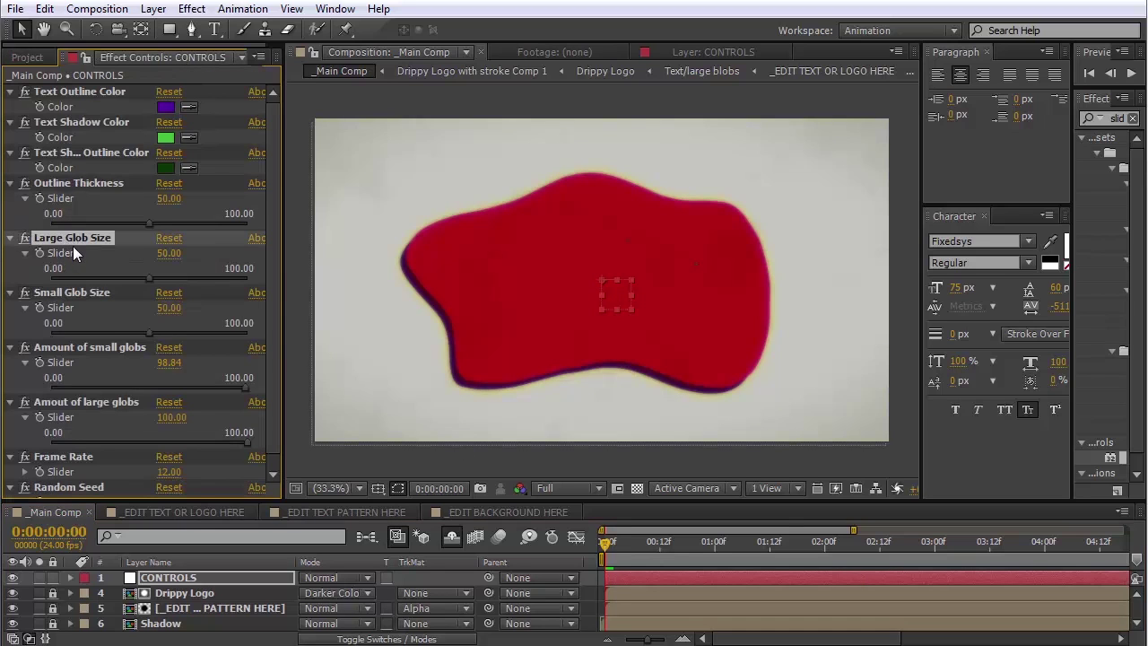
pyautogui.click(100, 279)
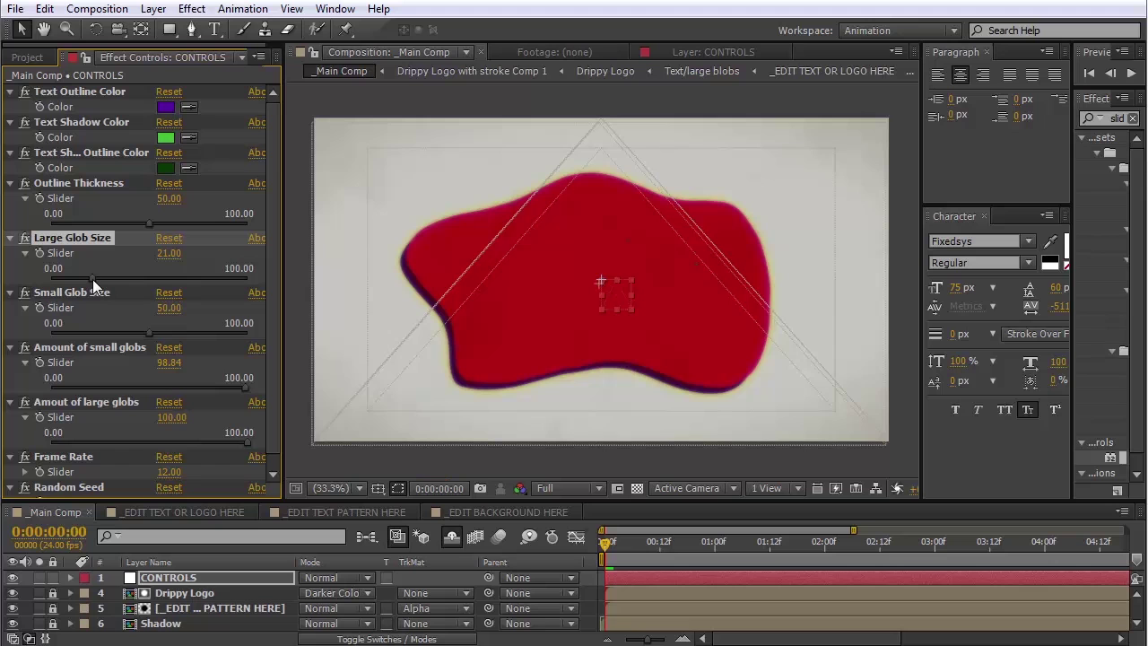
pyautogui.click(100, 13)
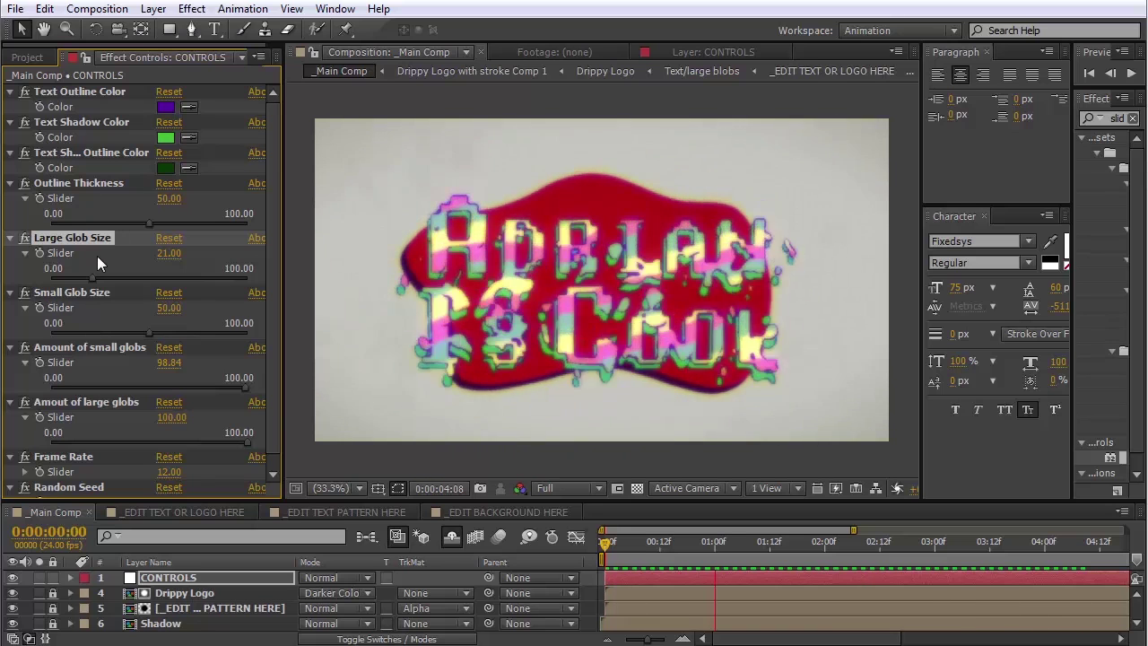
pyautogui.press('space')
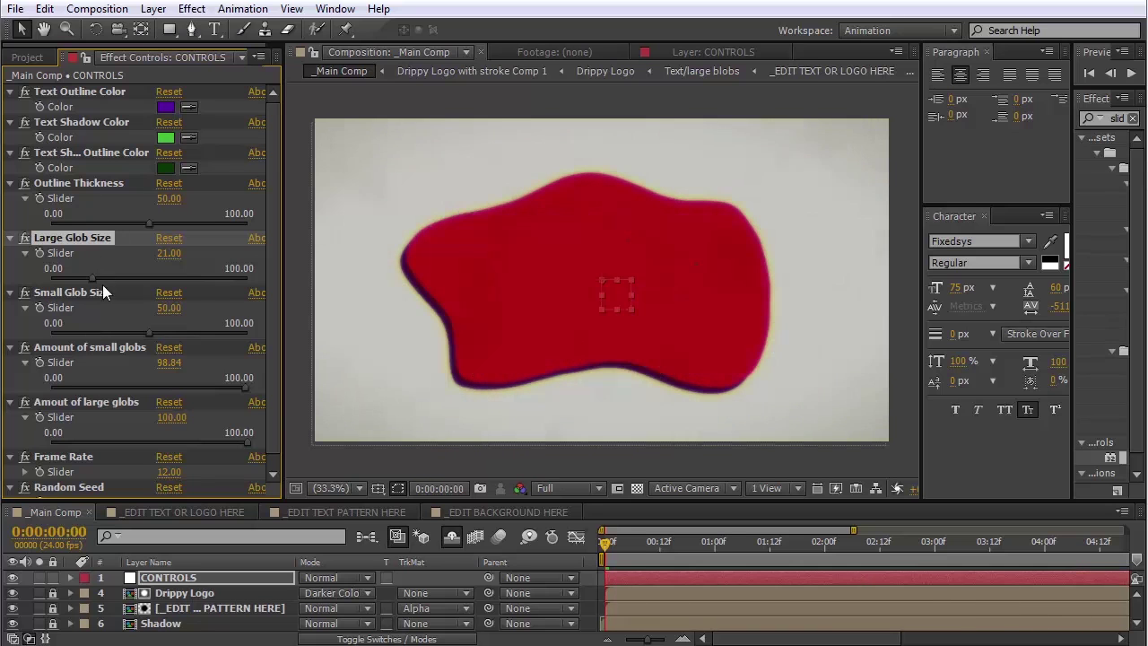
pyautogui.click(146, 331)
pyautogui.press('space')
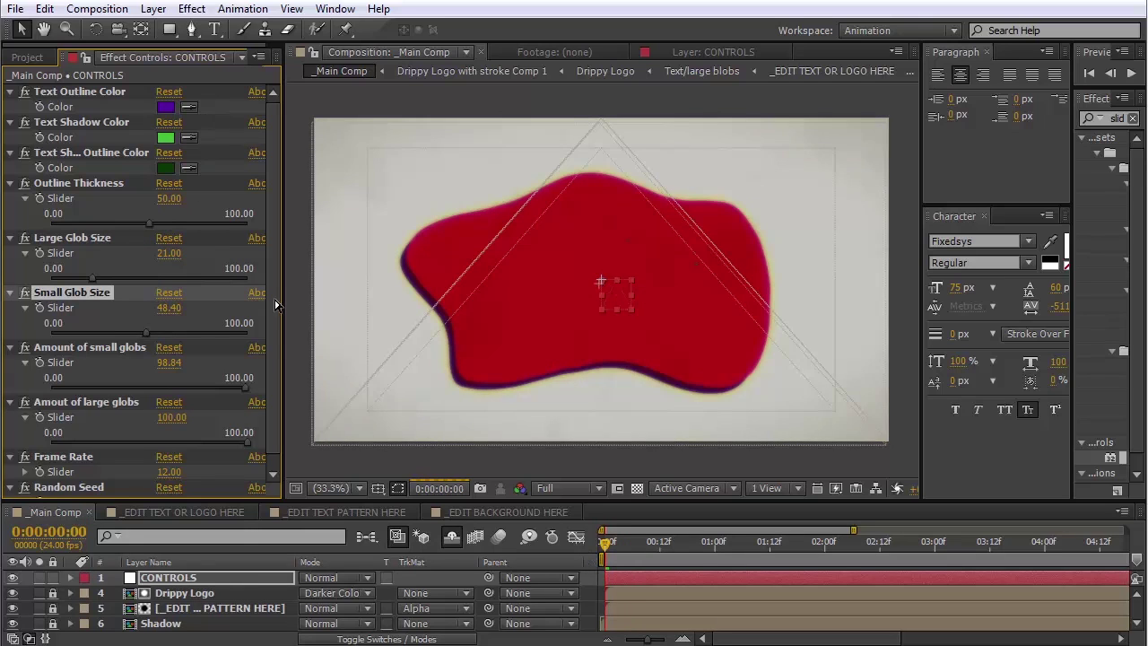
# Reduce the amount of small globs to 68.95 and the amount of large globs to 68.04
pyautogui.scroll(-1, 269, 417)
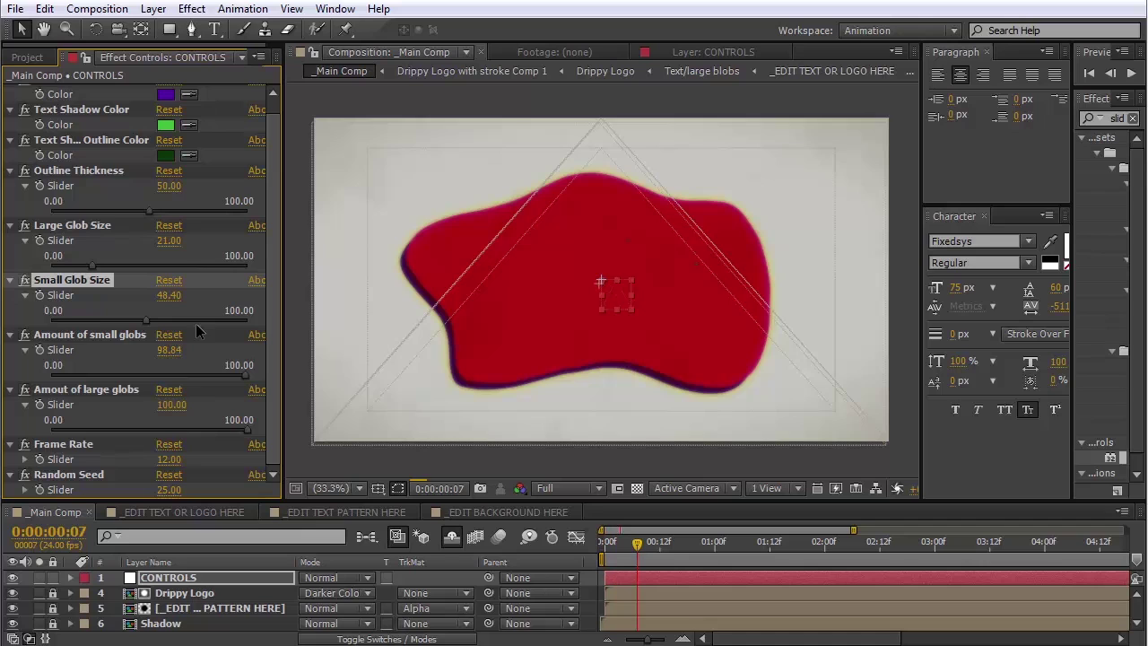
pyautogui.click(202, 377)
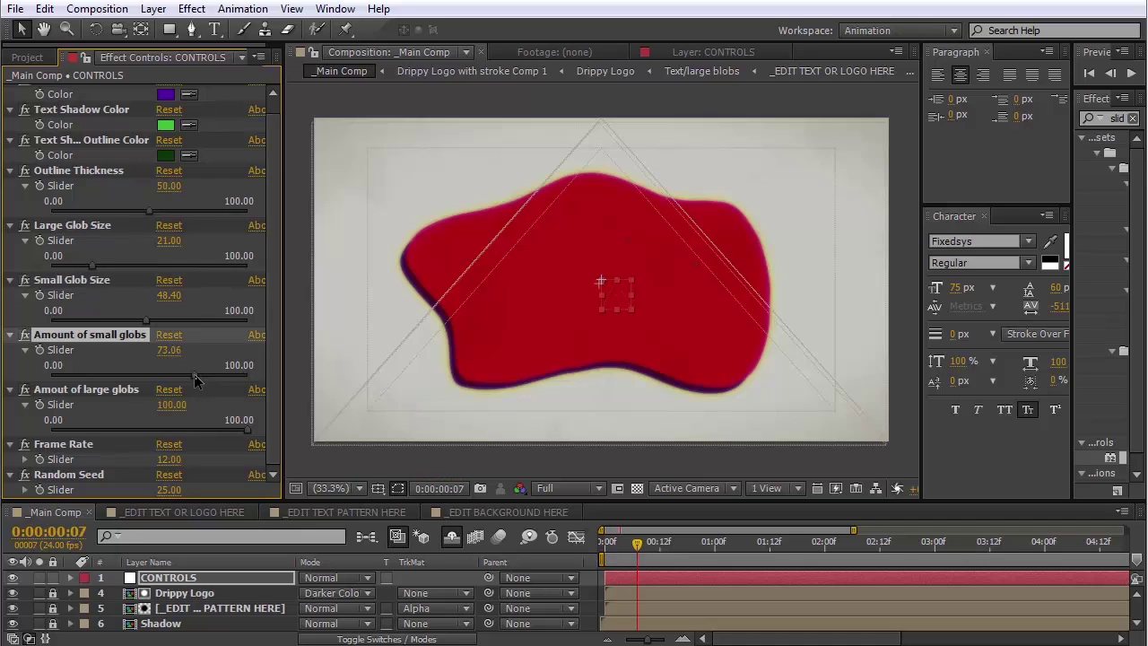
pyautogui.click(202, 435)
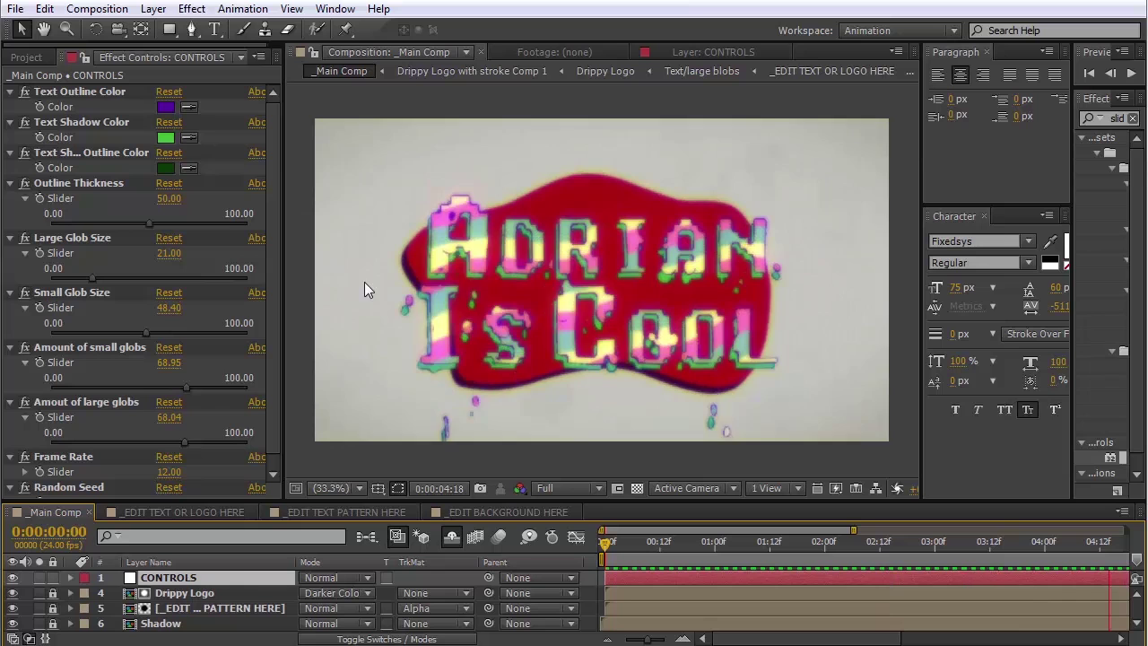
# Open the _EDIT TEXT PATTERN HERE composition and enlarge the timeline area to show all its layers
pyautogui.click(339, 512)
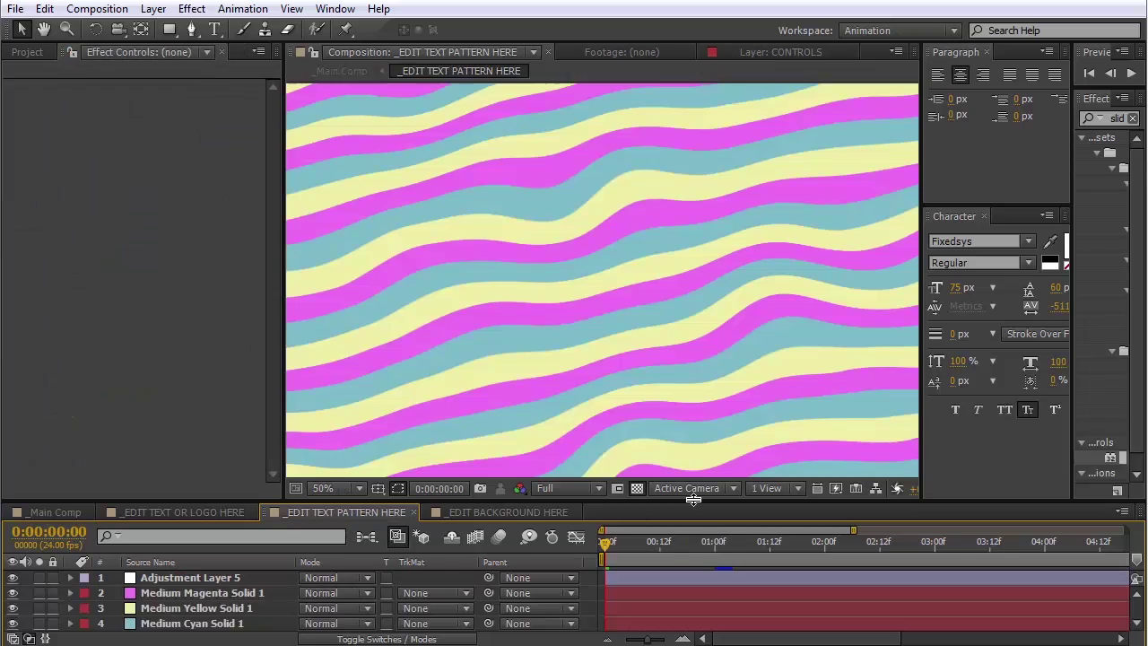
pyautogui.moveTo(698, 503); pyautogui.dragTo(699, 451)
pyautogui.click(711, 490)
pyautogui.moveTo(735, 508); pyautogui.dragTo(608, 502)
pyautogui.scroll(-1, 673, 262)
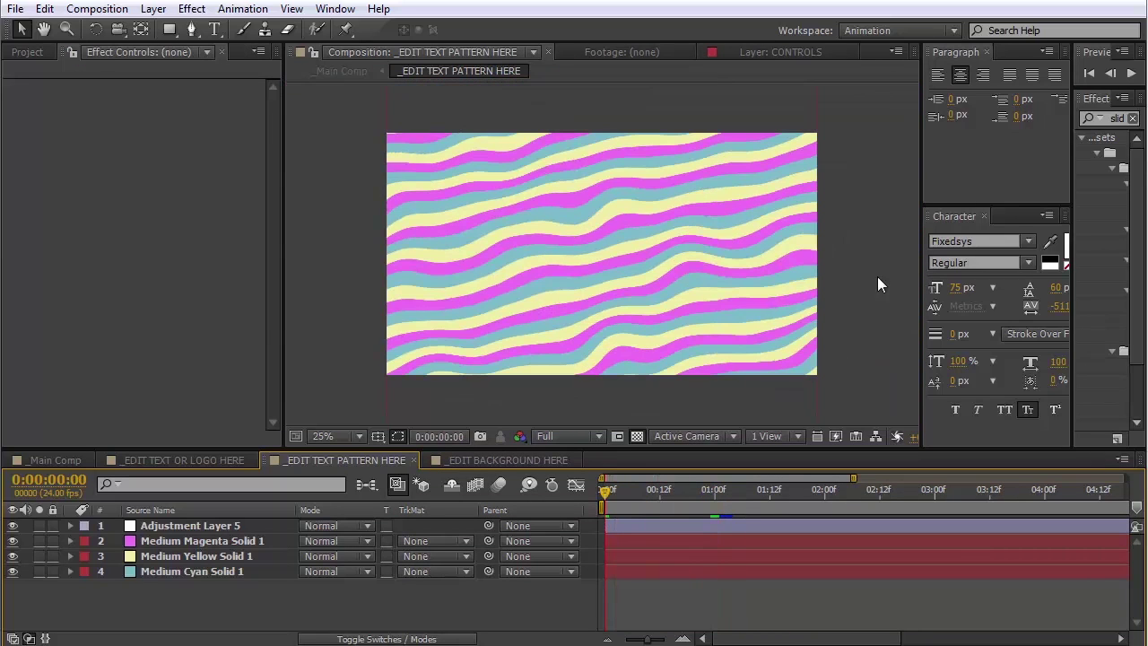
pyautogui.scroll(1, 625, 361)
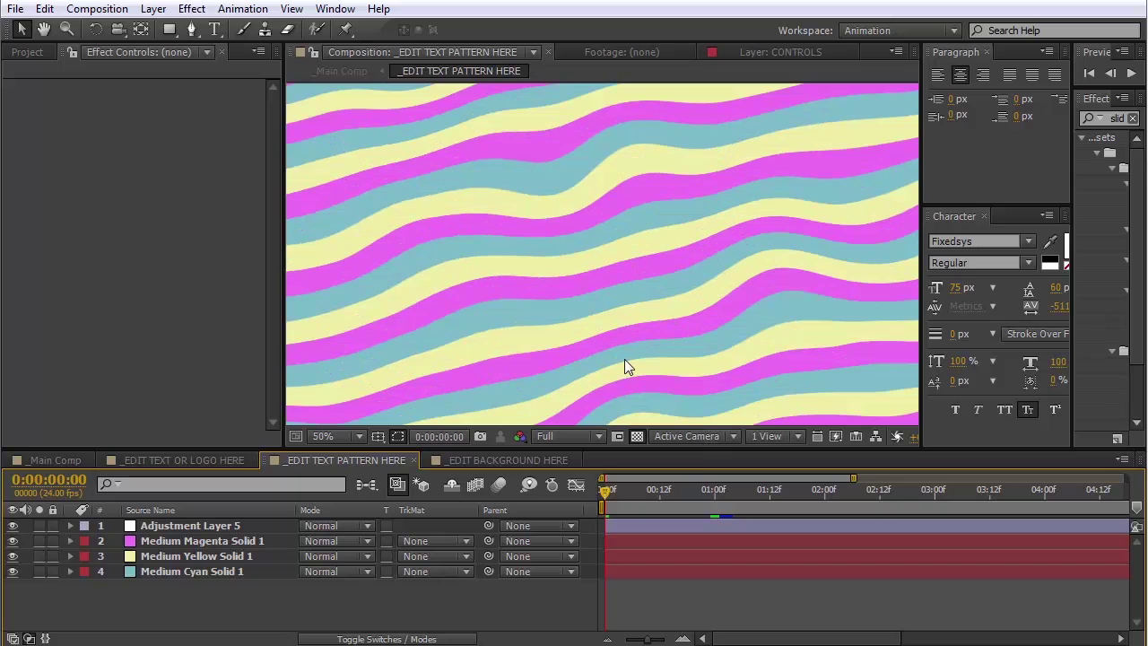
pyautogui.scroll(-1, 632, 364)
# Add a full-size 1920 x 1080 px solid in bright cyan (00FFE4) above the striped pattern layers
pyautogui.click(97, 8)
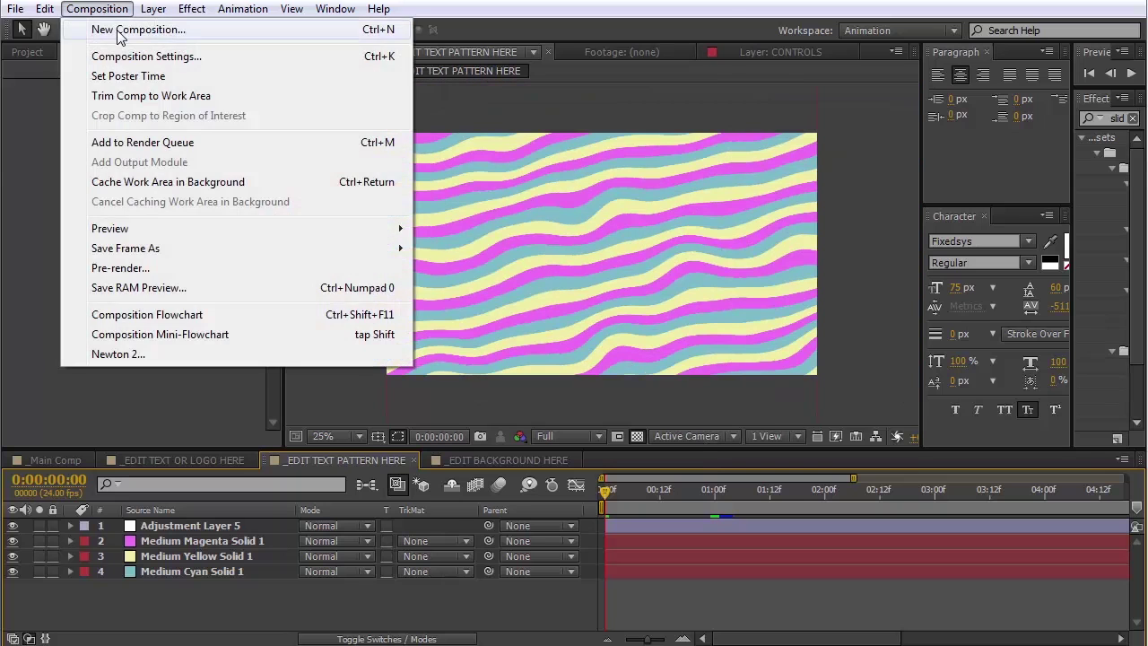
pyautogui.moveTo(153, 8)
pyautogui.moveTo(177, 29)
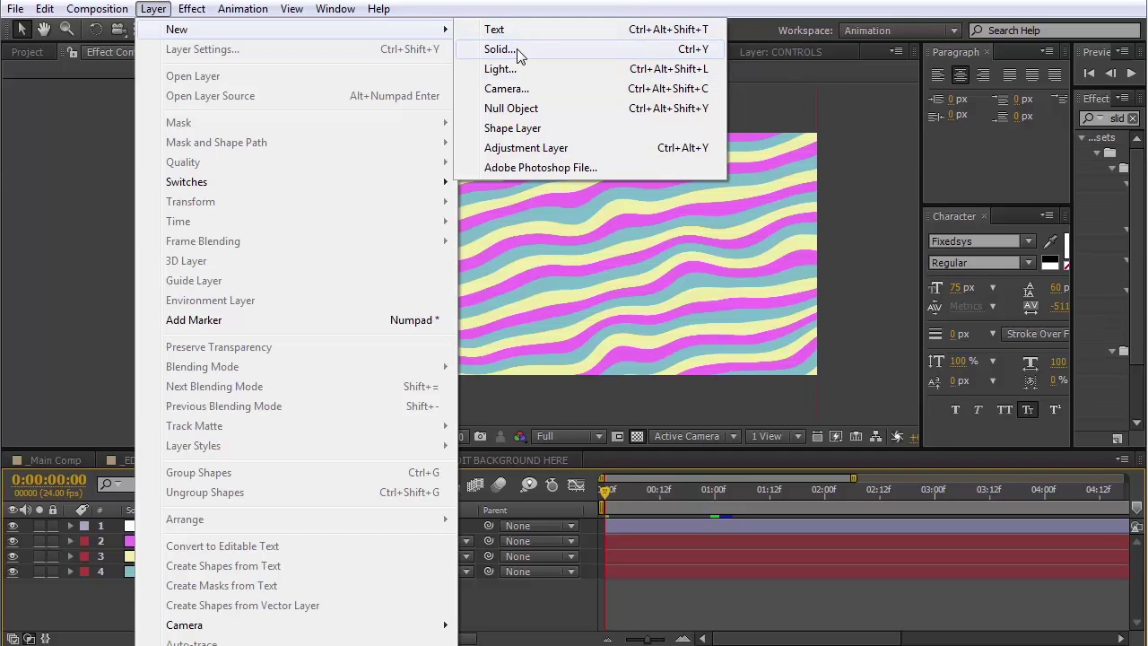
pyautogui.click(518, 51)
pyautogui.click(437, 349)
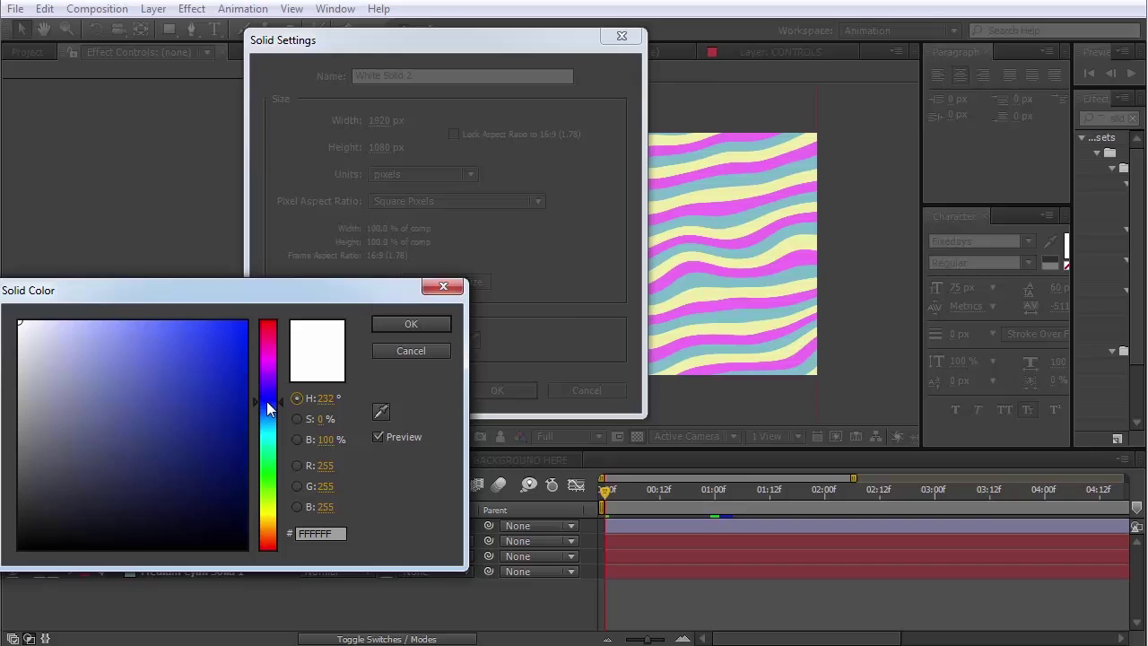
pyautogui.moveTo(267, 401); pyautogui.dragTo(273, 449)
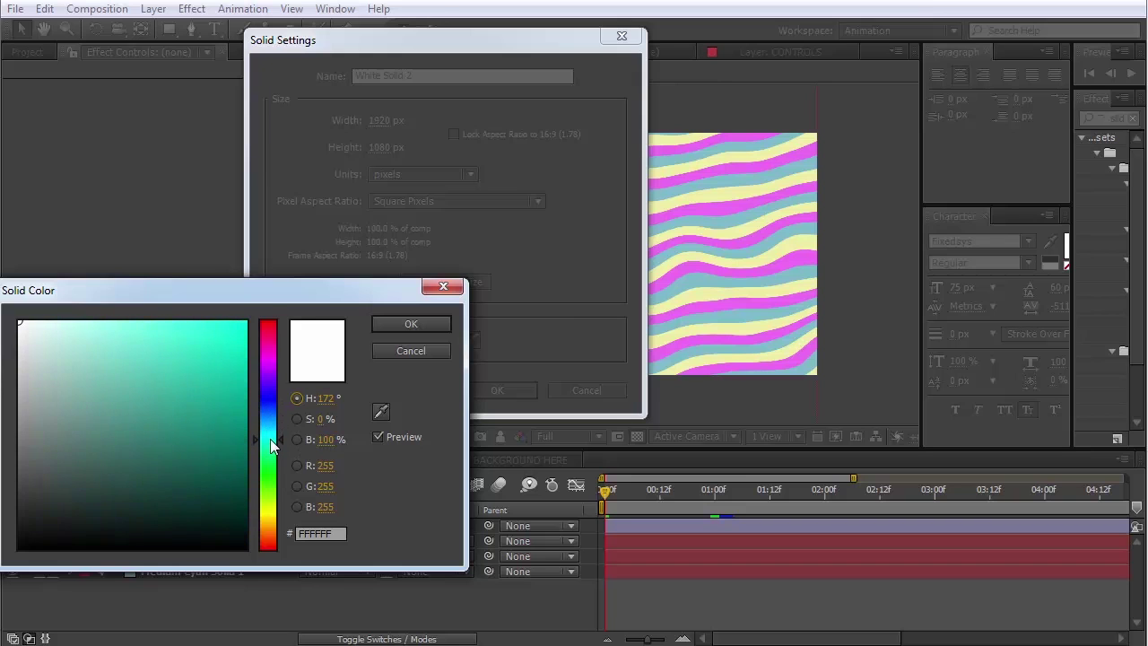
pyautogui.click(235, 332)
pyautogui.click(414, 324)
pyautogui.click(485, 389)
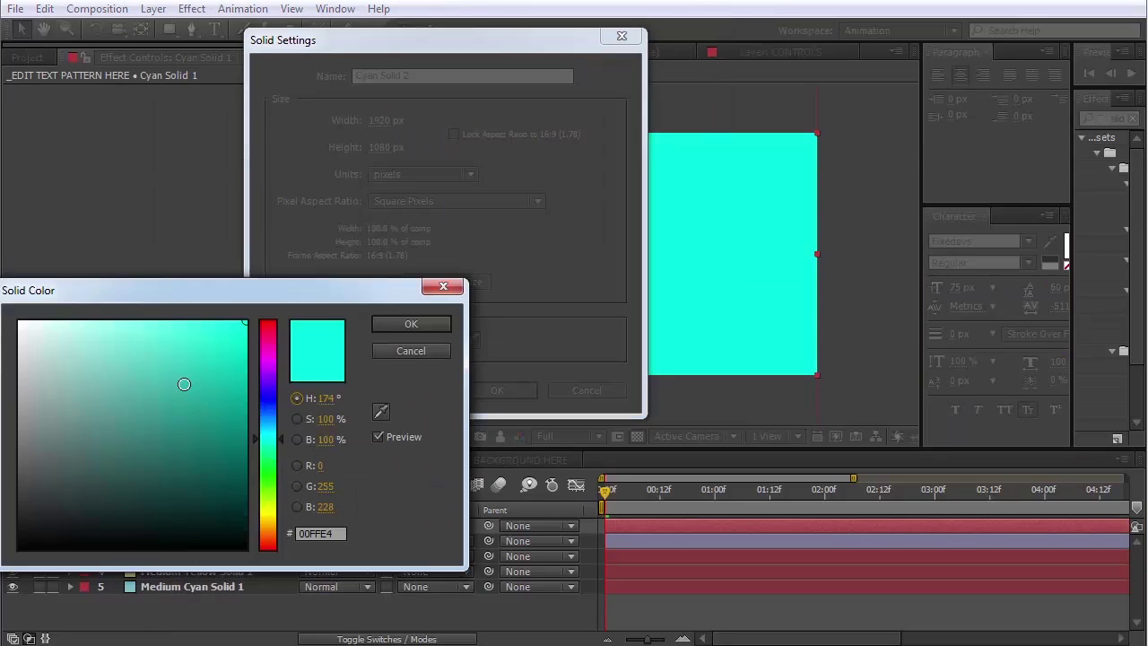
# Add a 200 x 200 px pale yellow solid and reduce the expansion of its circular mask
pyautogui.moveTo(63, 359); pyautogui.dragTo(41, 340)
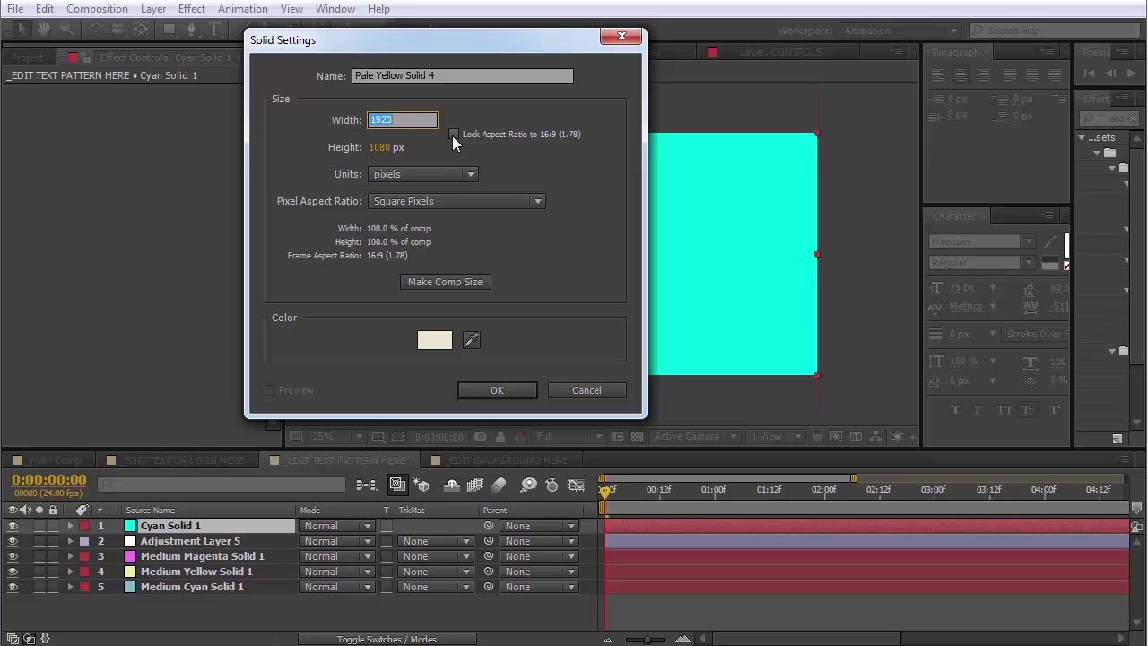
pyautogui.write('200')
pyautogui.click(376, 148)
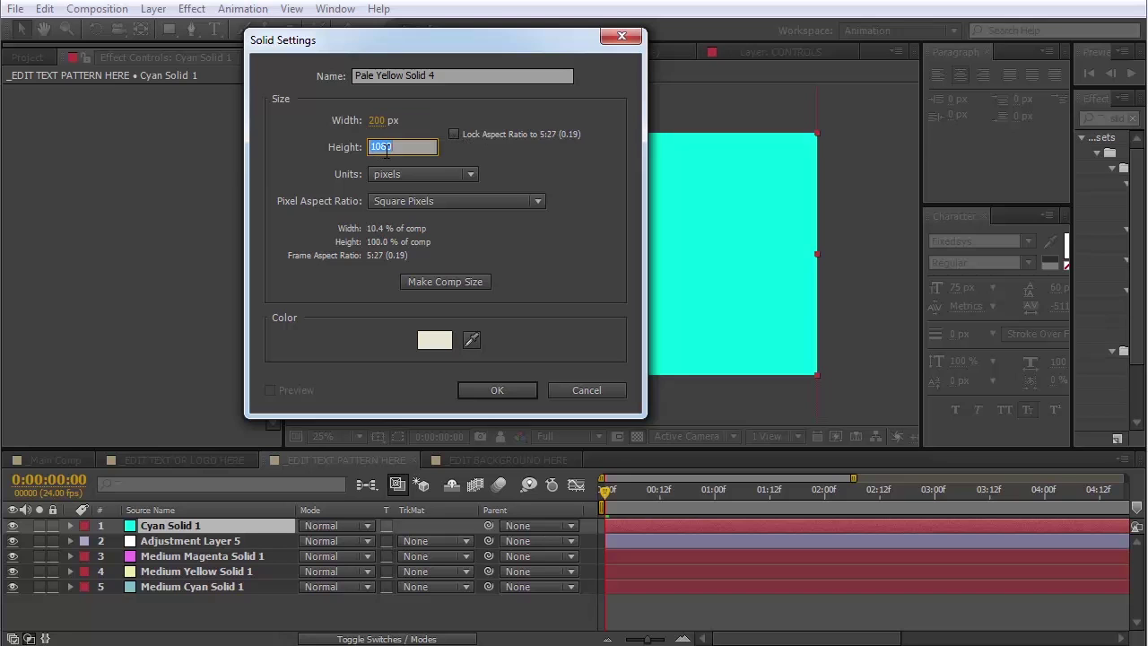
pyautogui.write('200')
pyautogui.click(507, 387)
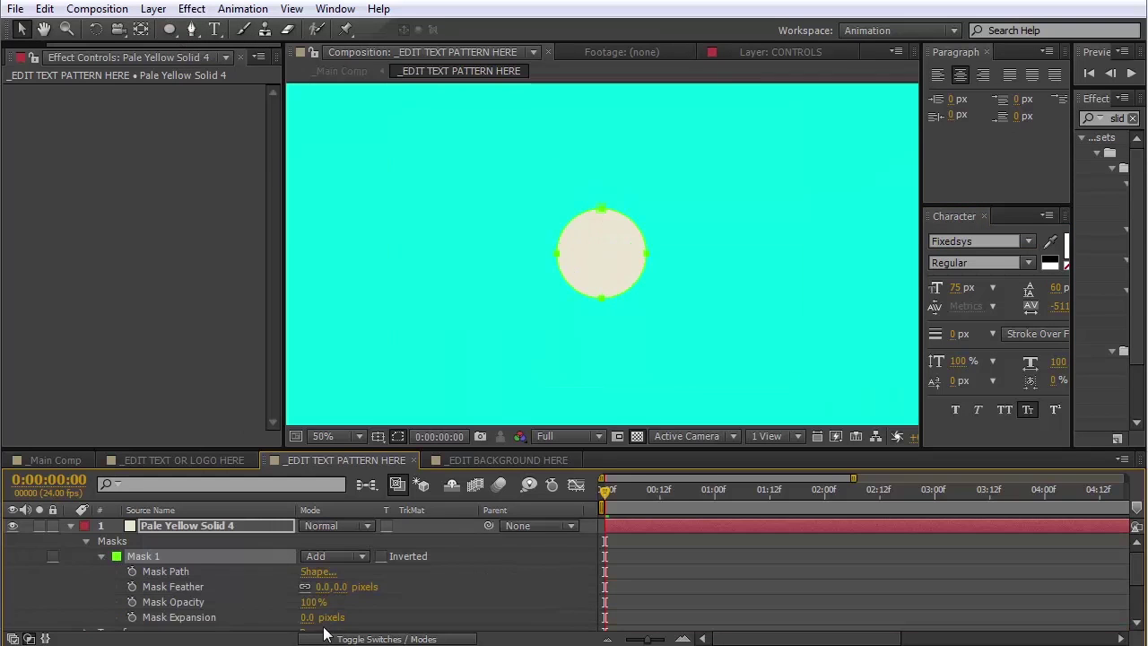
pyautogui.moveTo(329, 619); pyautogui.dragTo(310, 619)
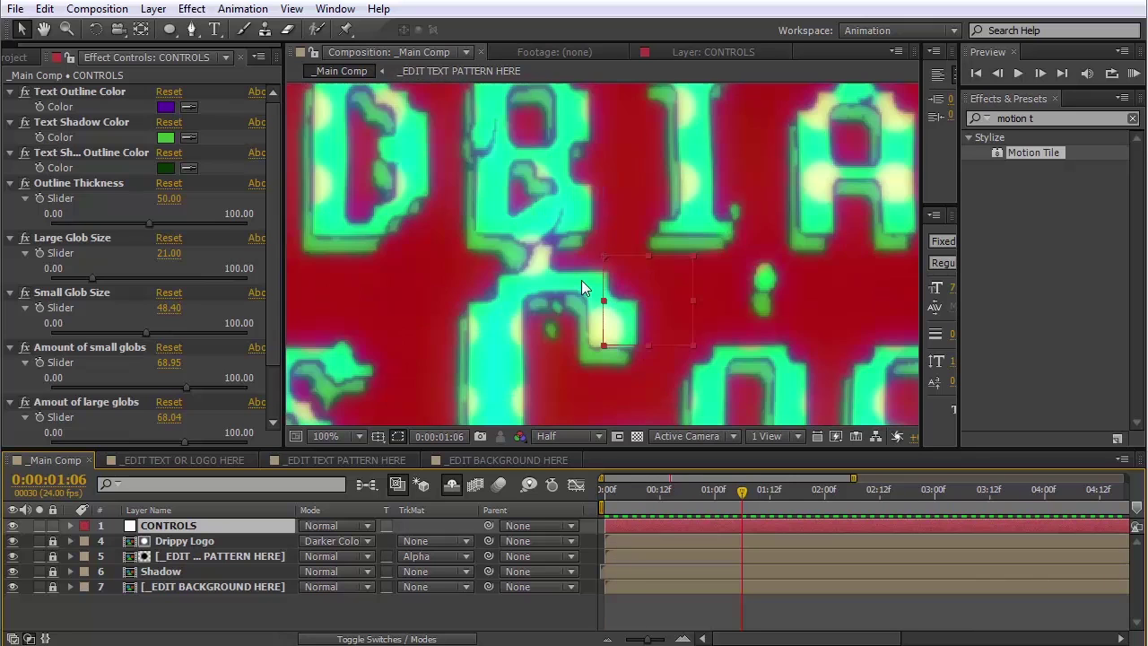
# Change the Text Outline Color of the CONTROLS layer to a near-black blue (04060D)
pyautogui.moveTo(685, 170); pyautogui.dragTo(913, 278)
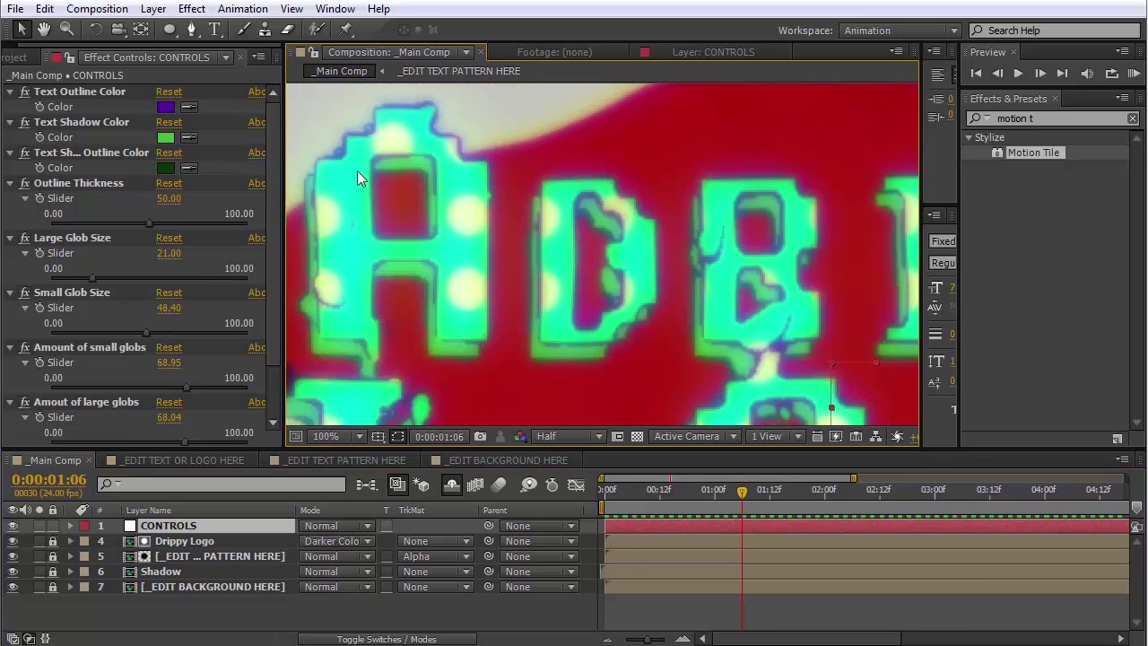
pyautogui.click(76, 92)
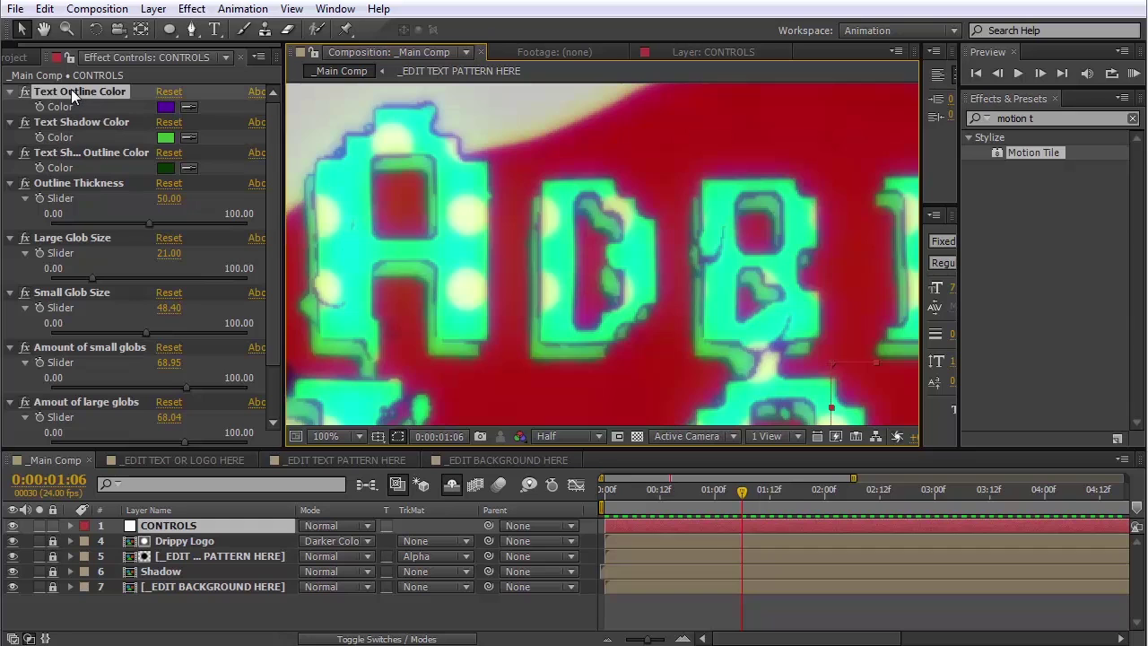
pyautogui.click(166, 106)
pyautogui.click(270, 409)
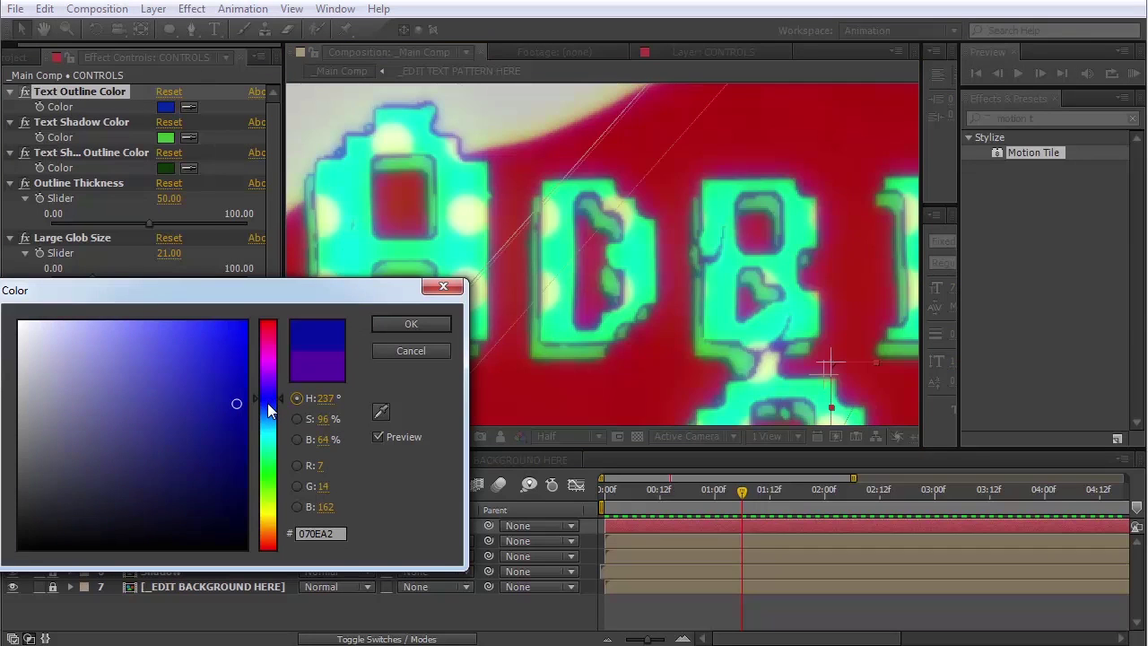
pyautogui.moveTo(128, 394); pyautogui.dragTo(162, 384)
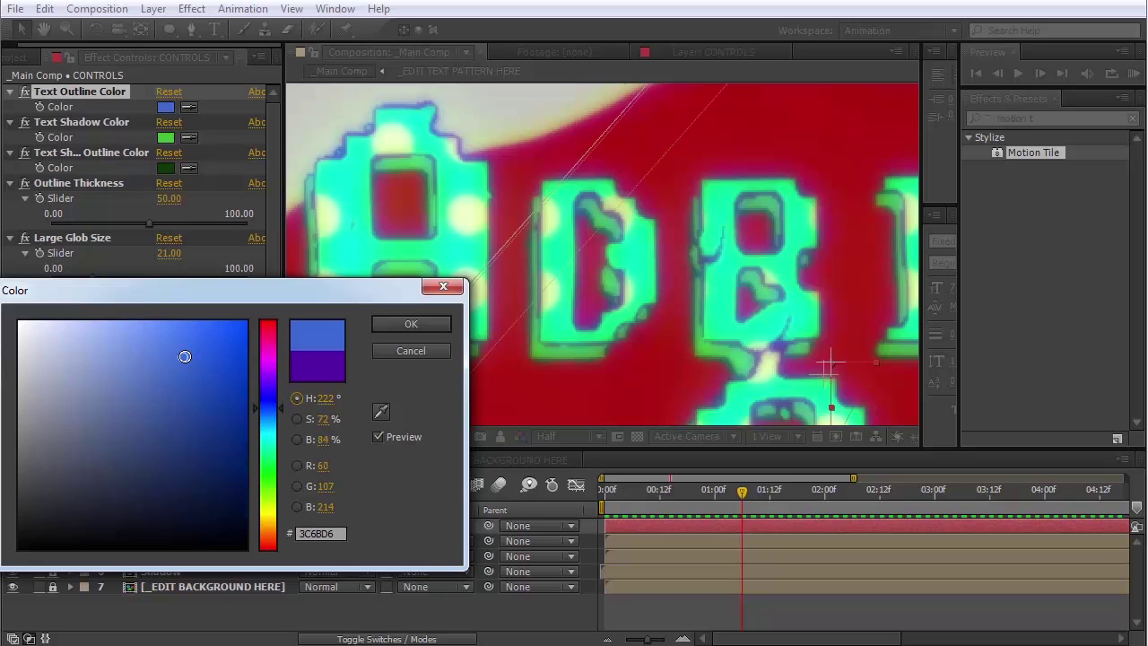
pyautogui.moveTo(336, 318)
pyautogui.mouseDown()
pyautogui.moveTo(205, 464)
pyautogui.moveTo(171, 539)
pyautogui.moveTo(188, 536)
pyautogui.mouseUp()
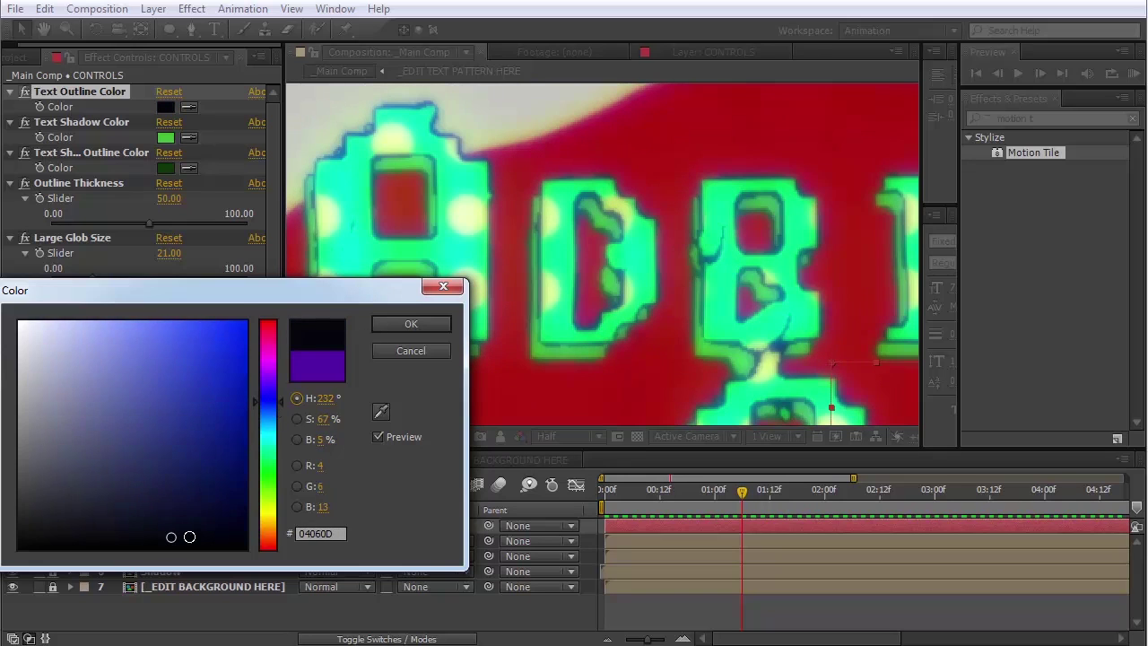
pyautogui.press('Return')
# Change the Text Shadow Color to bright magenta and the text shadow outline color to a very dark blue-violet
pyautogui.click(99, 124)
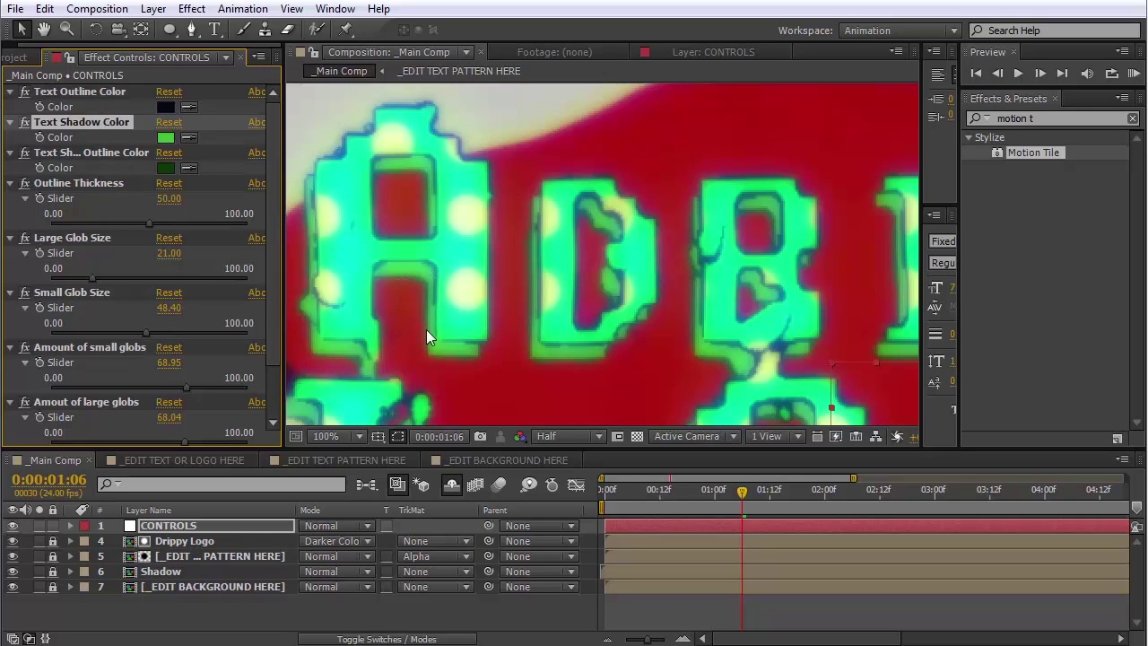
pyautogui.click(166, 138)
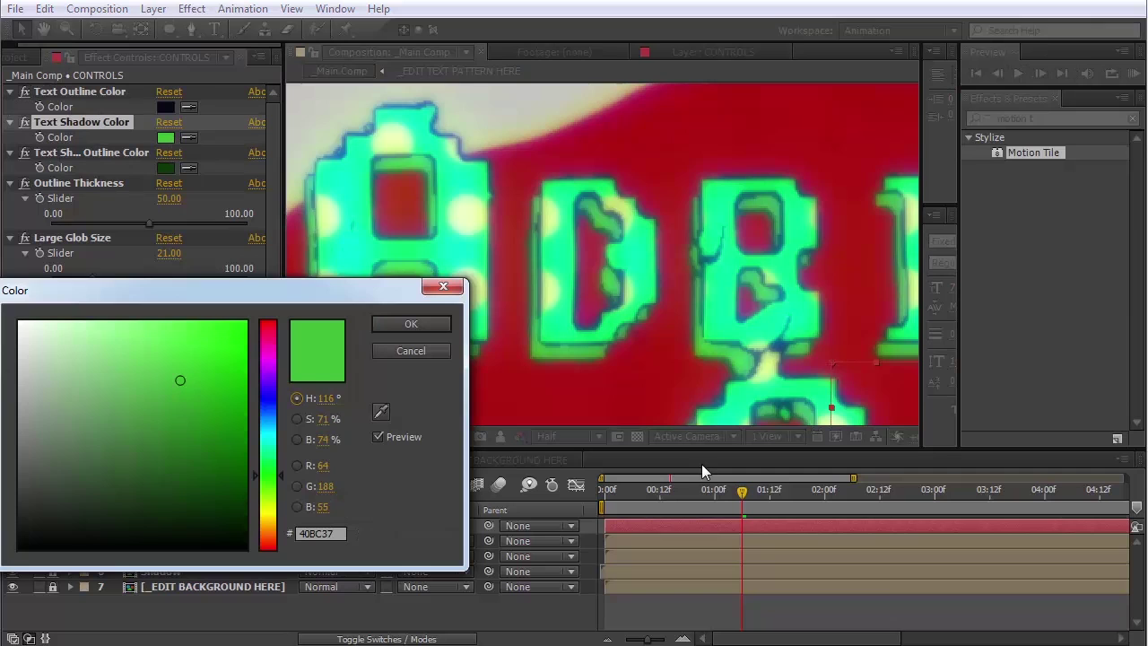
pyautogui.click(268, 349)
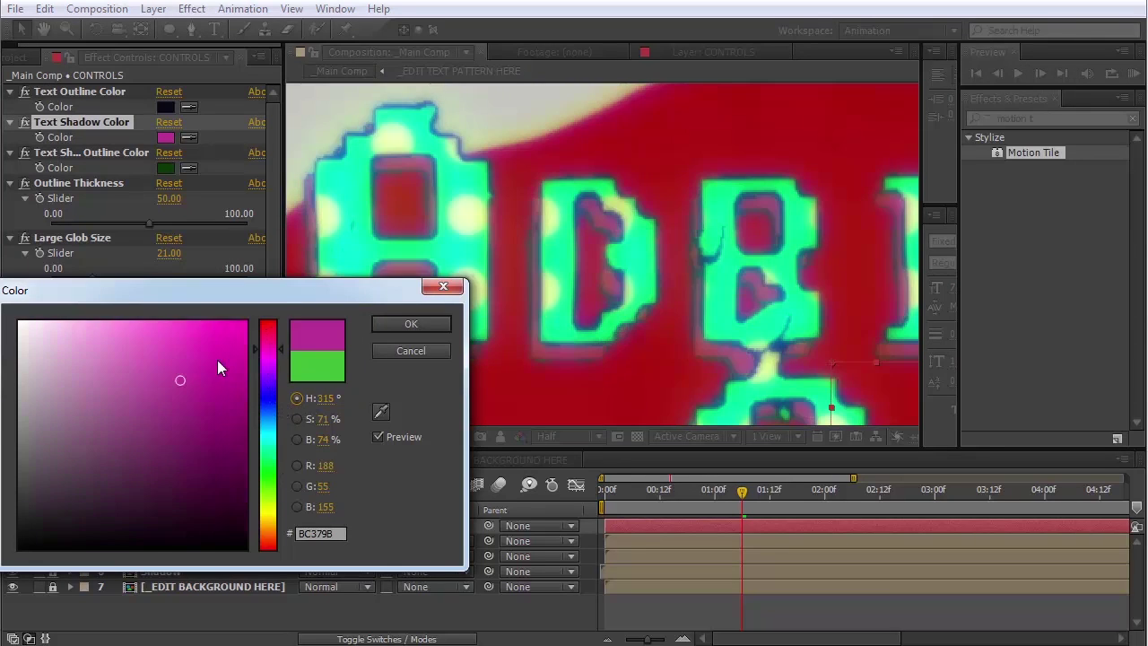
pyautogui.press('Return')
pyautogui.click(166, 167)
pyautogui.click(272, 385)
pyautogui.press('Return')
pyautogui.click(165, 137)
pyautogui.click(232, 341)
pyautogui.press('Return')
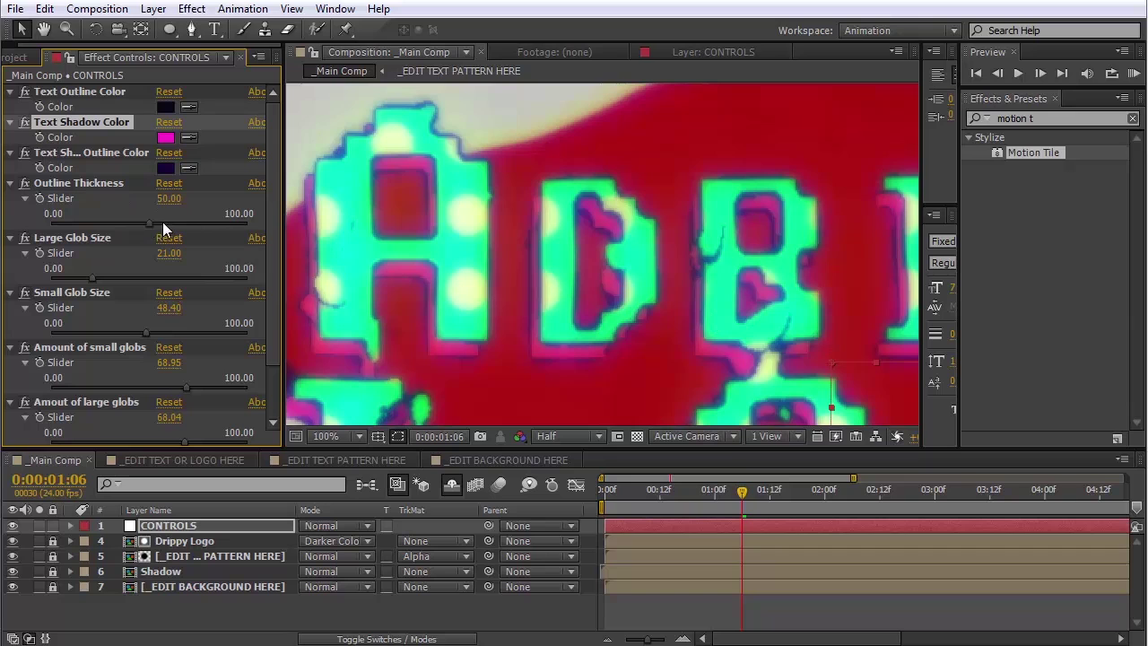
# Try thicker and thinner text outlines, and set the Outline Thickness to 40
pyautogui.moveTo(214, 223); pyautogui.dragTo(228, 226)
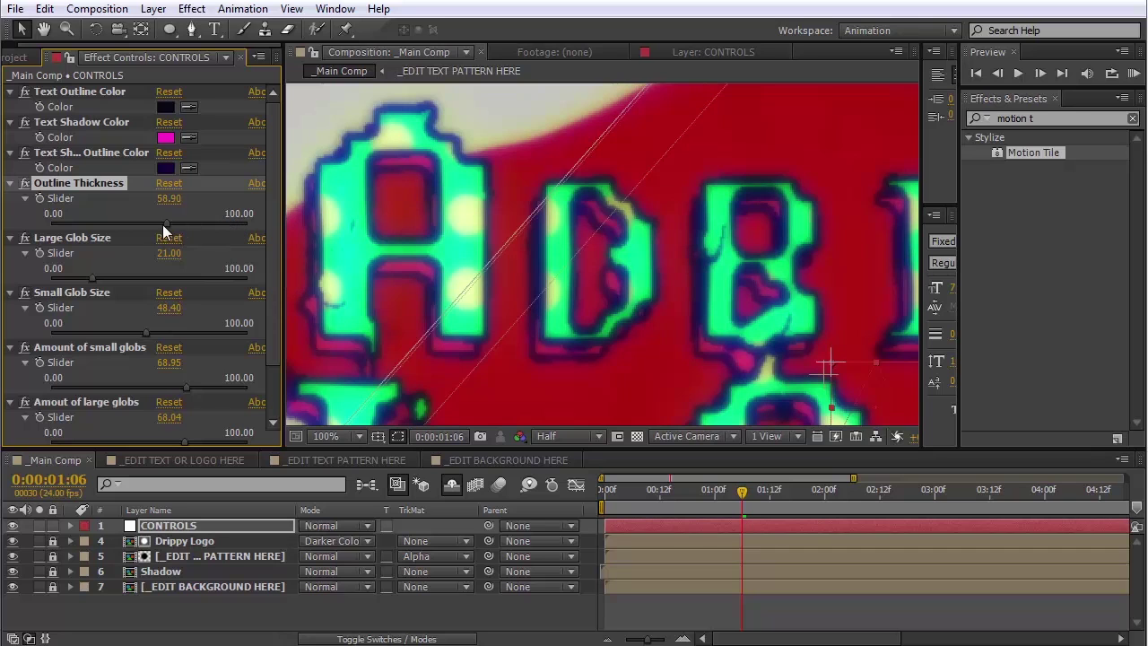
pyautogui.moveTo(139, 226); pyautogui.dragTo(101, 225)
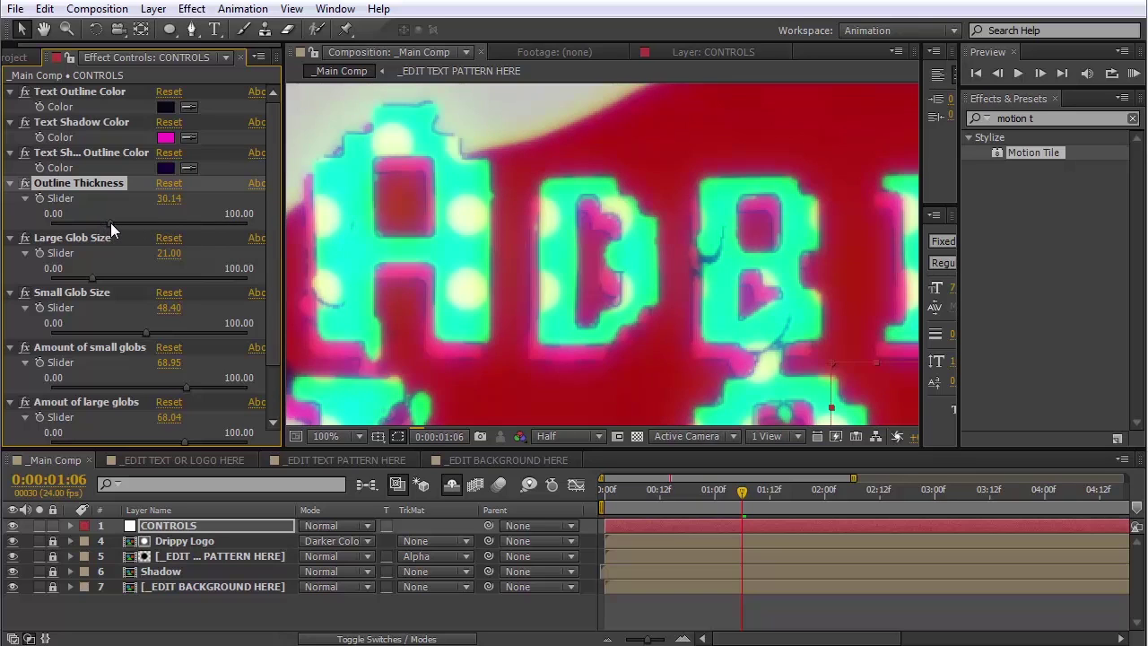
pyautogui.moveTo(115, 225); pyautogui.dragTo(129, 226)
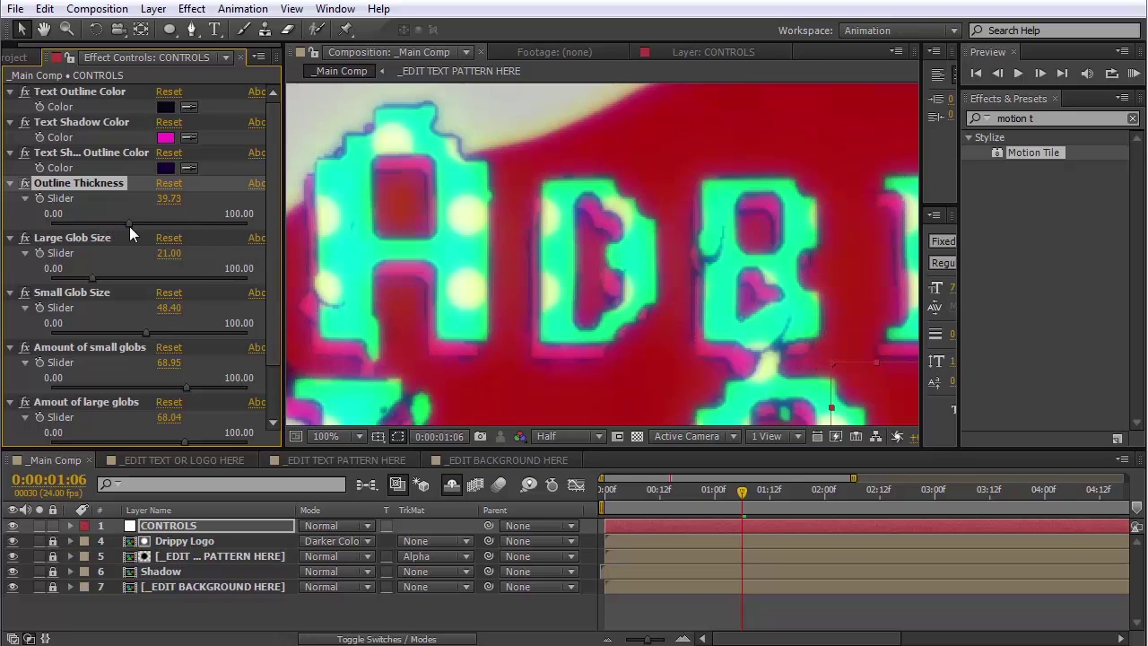
pyautogui.click(125, 230)
pyautogui.click(171, 198)
pyautogui.write('40')
pyautogui.press('Return')
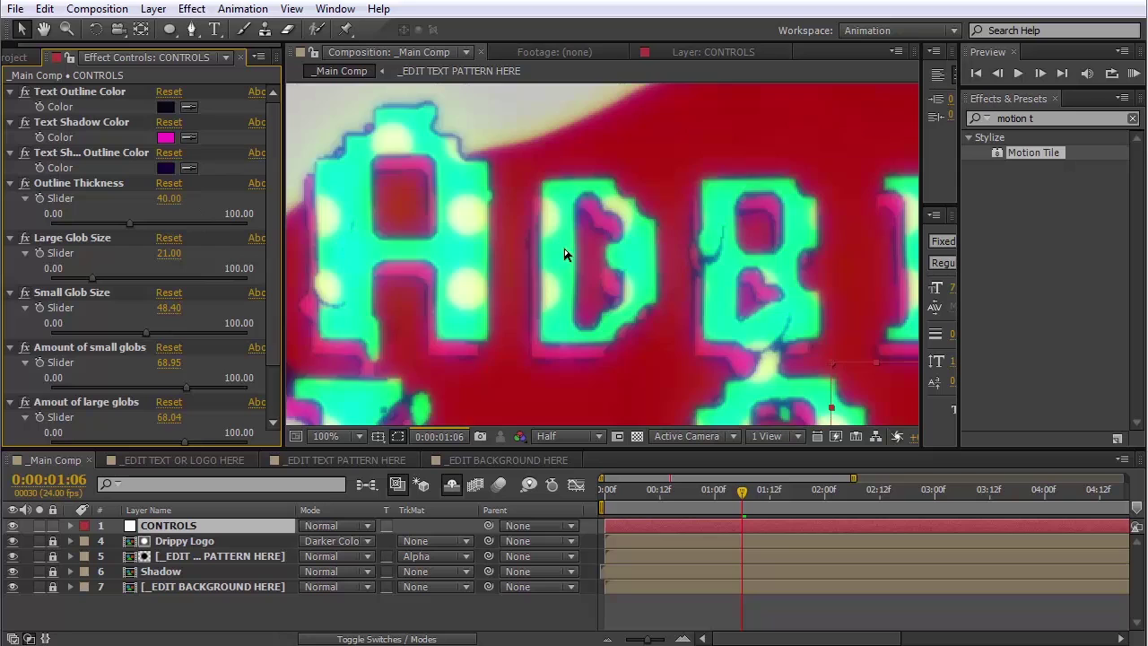
# In the _EDIT BACKGROUND HERE composition, hide the existing layers and add an orange (FF5A00) solid scaled to fill the frame
pyautogui.scroll(-1, 566, 254)
pyautogui.moveTo(641, 315); pyautogui.dragTo(578, 252)
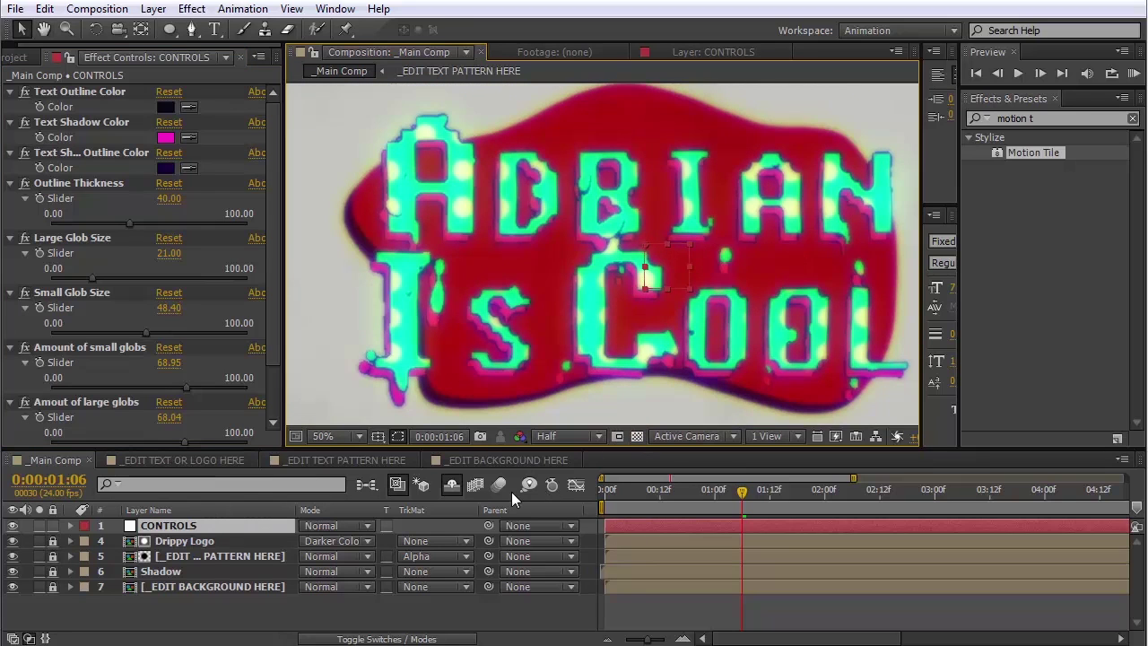
pyautogui.click(494, 462)
pyautogui.scroll(-1, 557, 302)
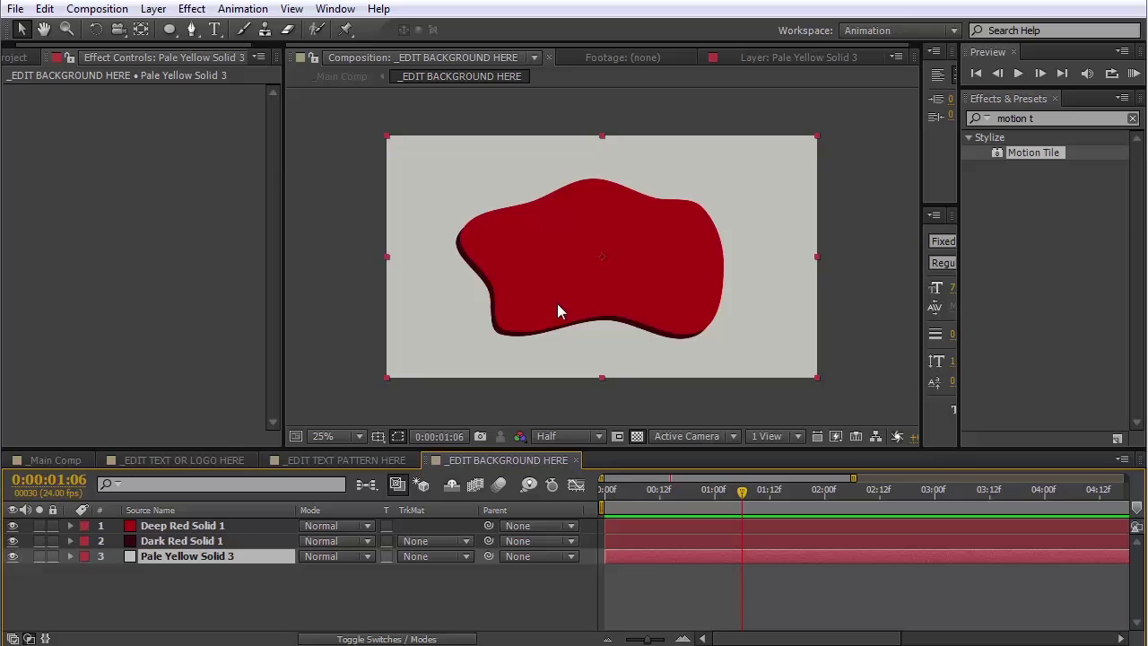
pyautogui.scroll(1, 557, 303)
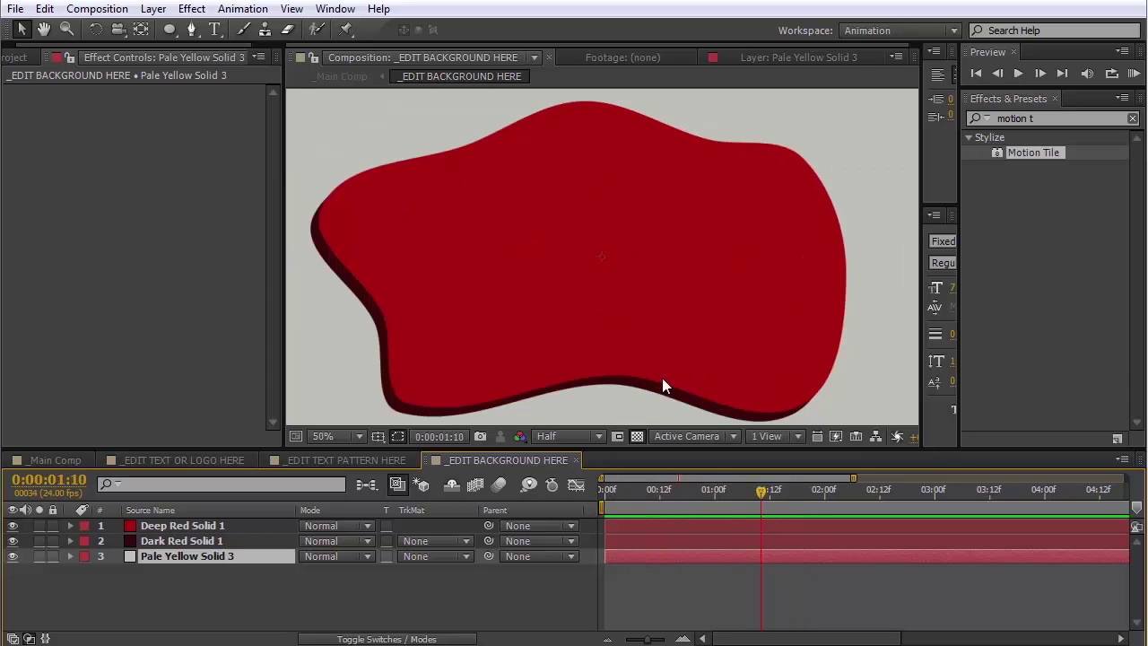
pyautogui.scroll(-1, 662, 386)
pyautogui.hotkey('ctrl', 'shift', 'y')
pyautogui.click(421, 347)
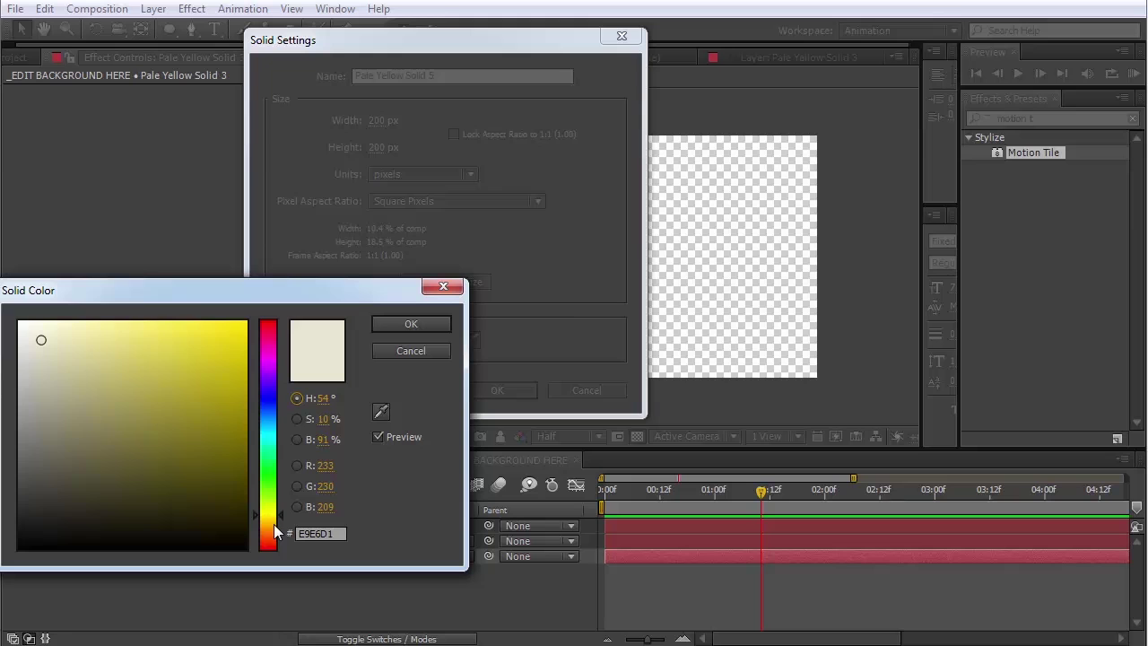
pyautogui.moveTo(269, 512); pyautogui.dragTo(270, 535)
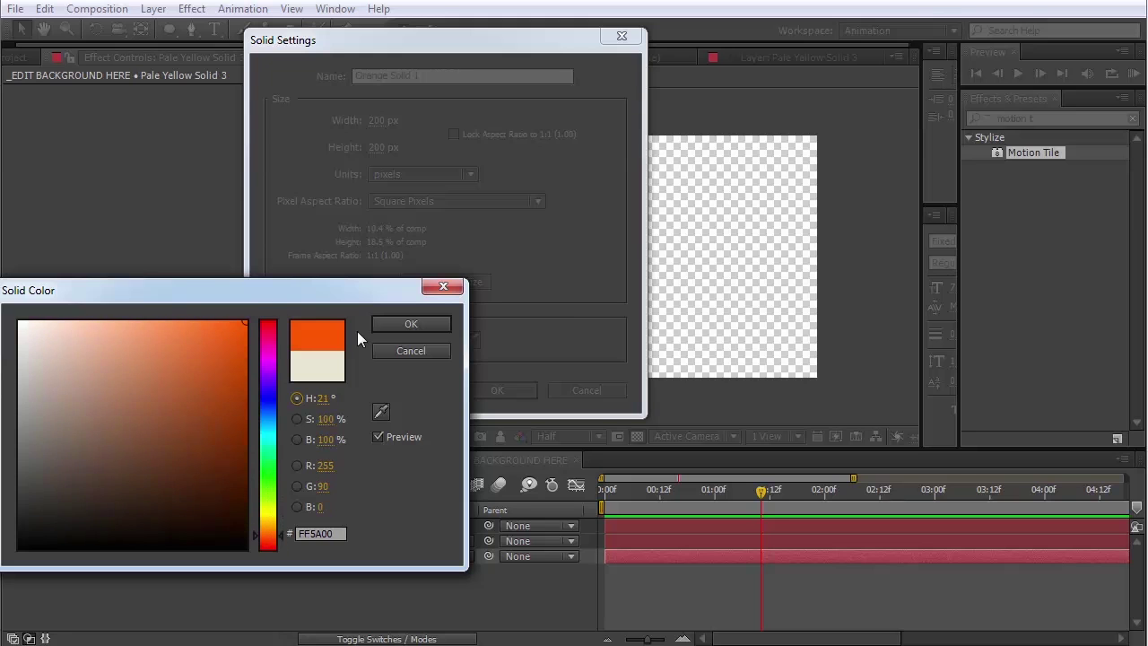
pyautogui.click(409, 325)
pyautogui.click(493, 392)
pyautogui.hotkey('ctrl', 'alt', 'f')
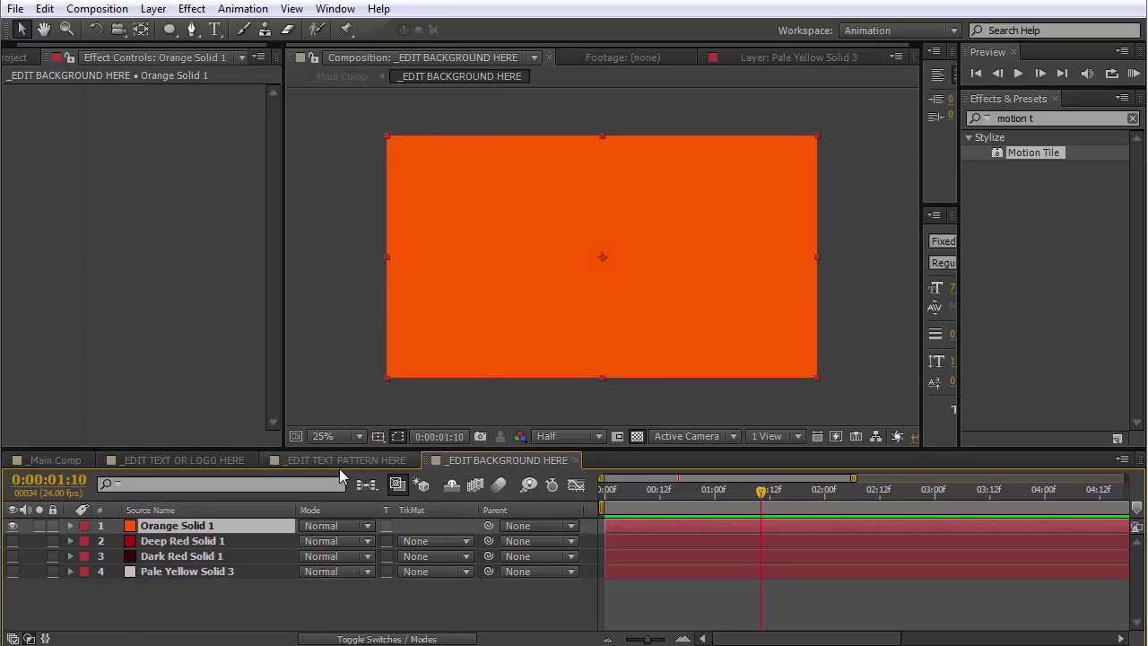
# Add a very dark orange solid above the orange one in the background composition
pyautogui.click(152, 8)
pyautogui.moveTo(175, 30)
pyautogui.click(487, 56)
pyautogui.click(390, 339)
pyautogui.click(245, 481)
pyautogui.click(413, 323)
pyautogui.click(497, 389)
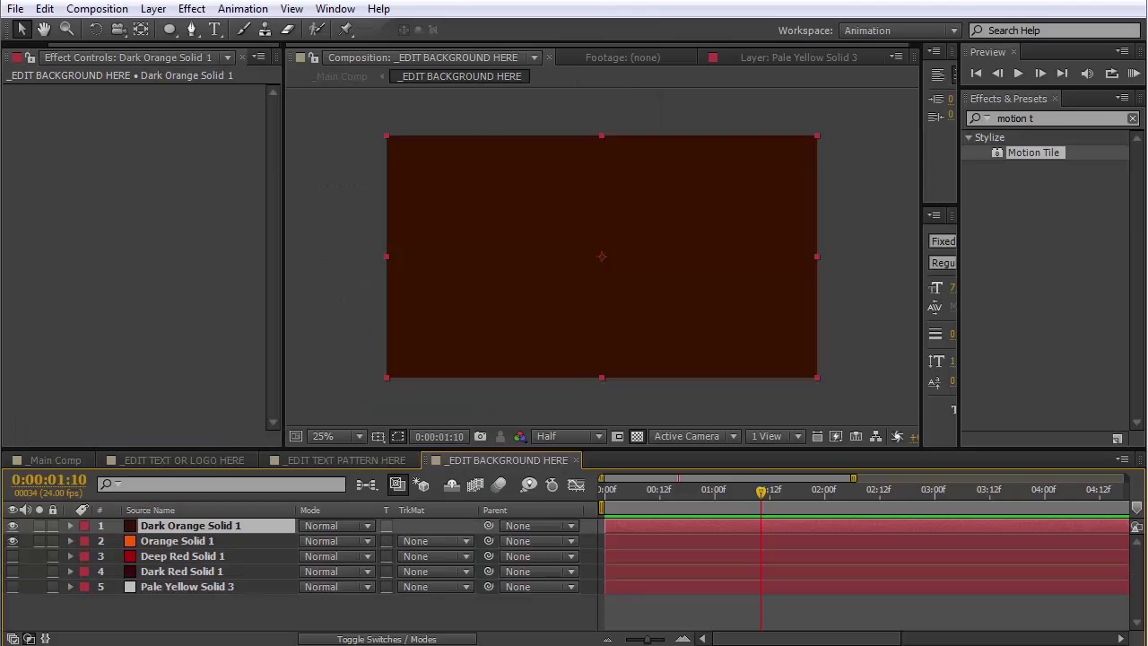
# Apply Venetian Blinds to the dark orange solid with 54% transition completion, a direction of -56° and a width of 125
pyautogui.click(1061, 119)
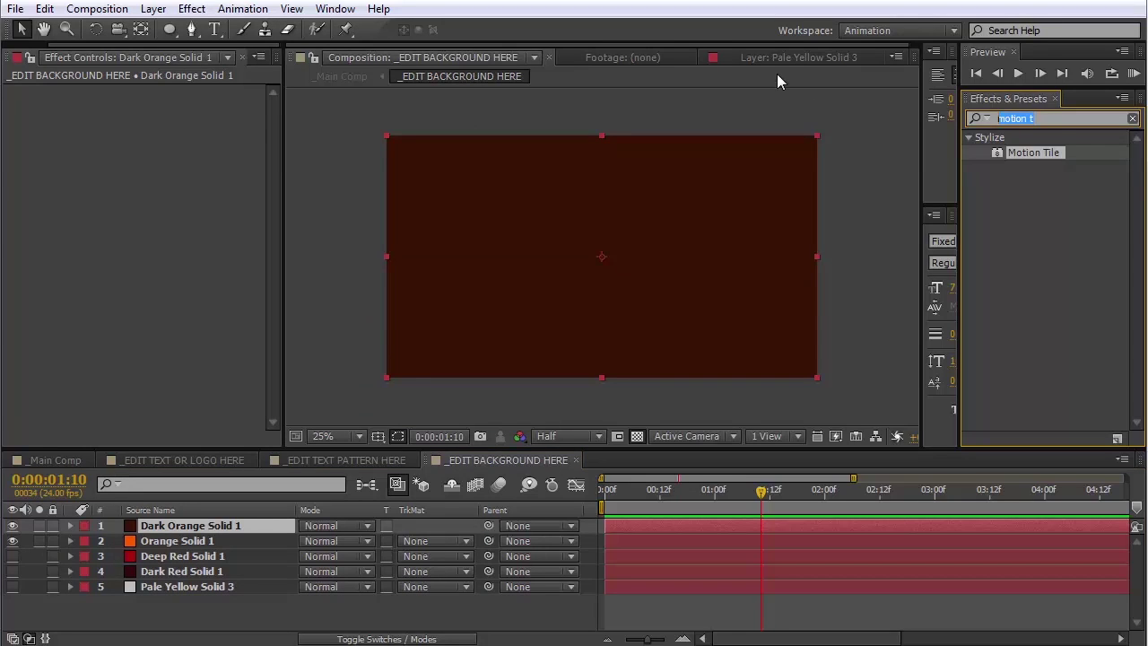
pyautogui.write('blin')
pyautogui.moveTo(1042, 289); pyautogui.dragTo(695, 274)
pyautogui.moveTo(163, 106); pyautogui.dragTo(179, 107)
pyautogui.moveTo(164, 173); pyautogui.dragTo(246, 160)
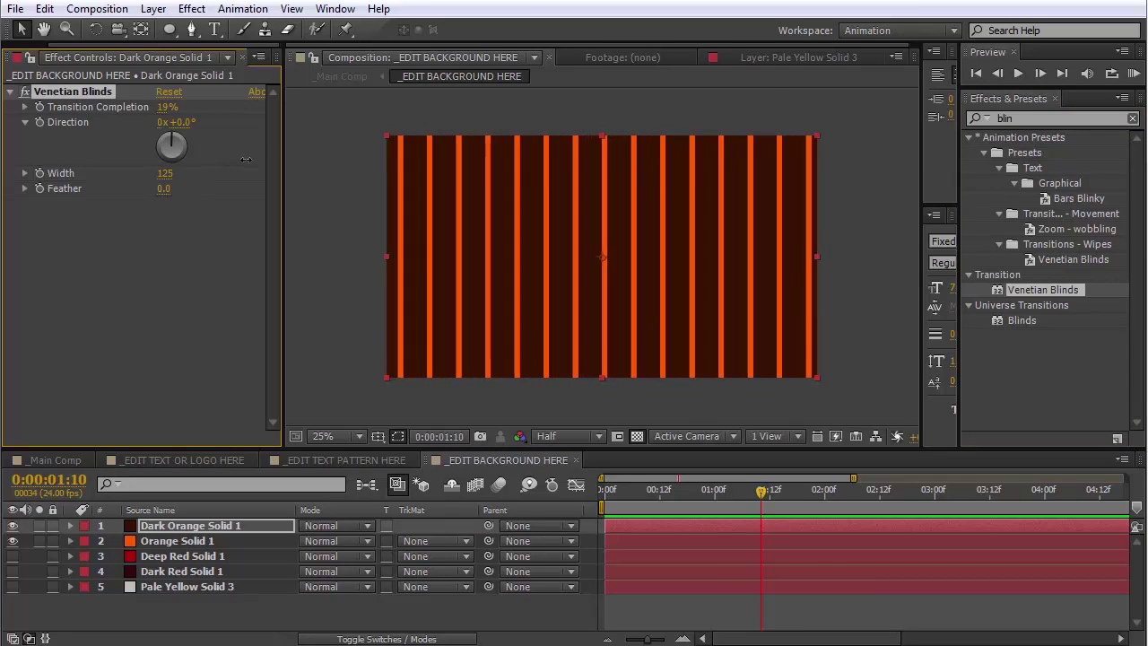
pyautogui.moveTo(163, 107); pyautogui.dragTo(195, 107)
pyautogui.moveTo(171, 136); pyautogui.dragTo(158, 138)
pyautogui.scroll(1, 653, 266)
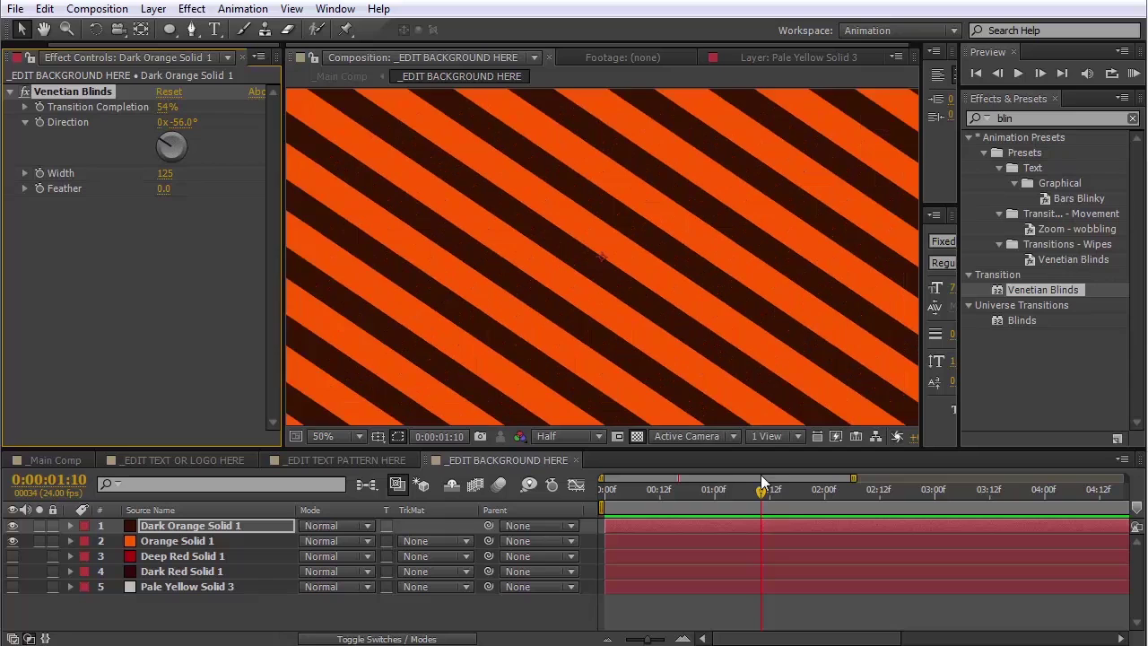
# Return to _Main Comp and preview the animation from the first frame over the striped background
pyautogui.press(',')
pyautogui.moveTo(755, 492); pyautogui.dragTo(705, 492)
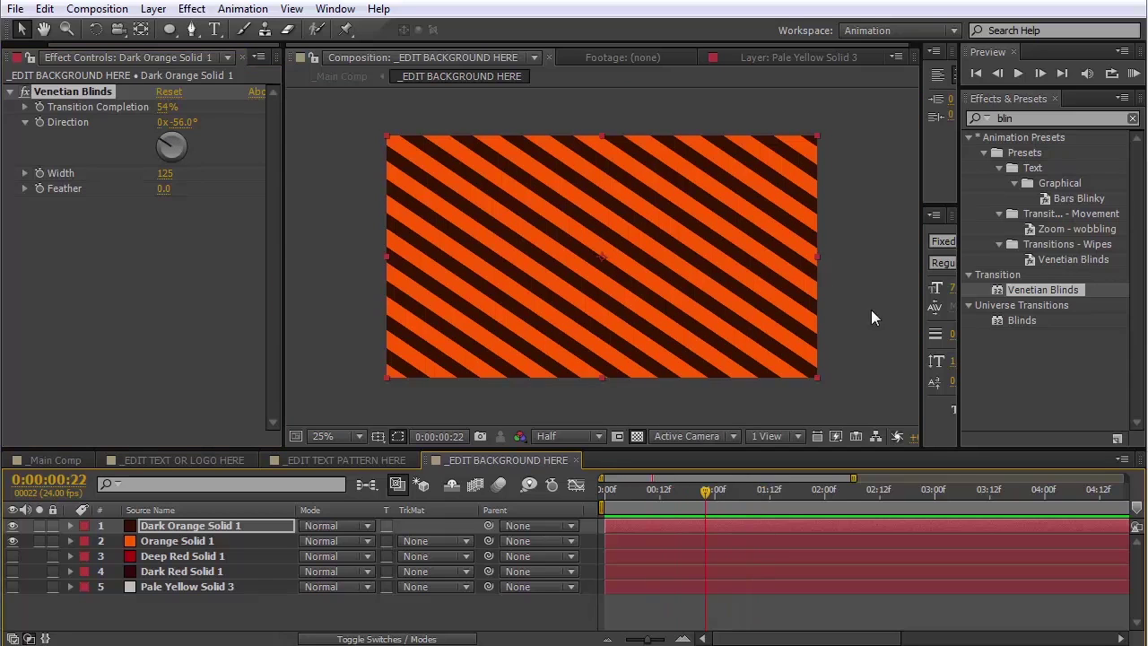
pyautogui.click(62, 454)
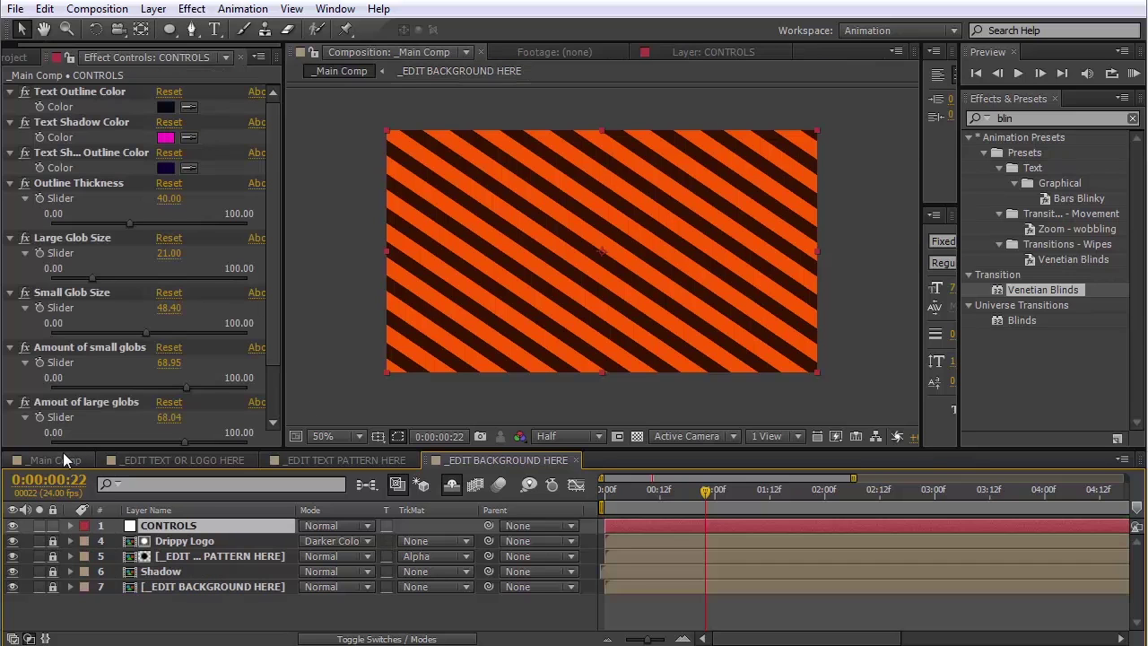
pyautogui.scroll(-2, 544, 332)
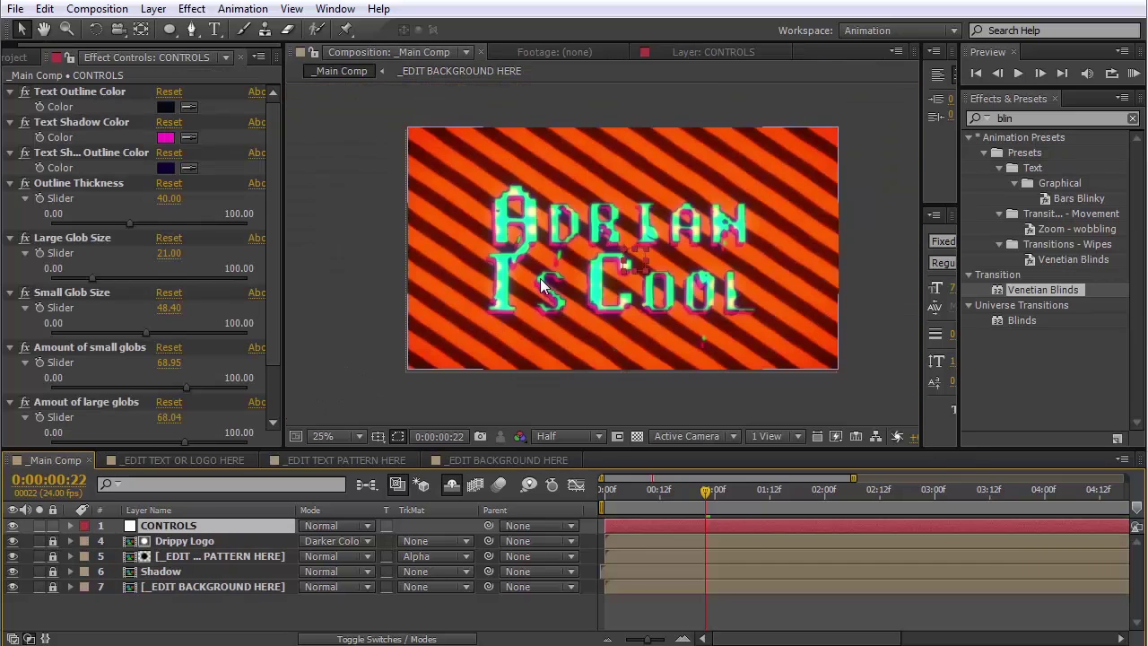
pyautogui.moveTo(627, 490); pyautogui.dragTo(605, 507)
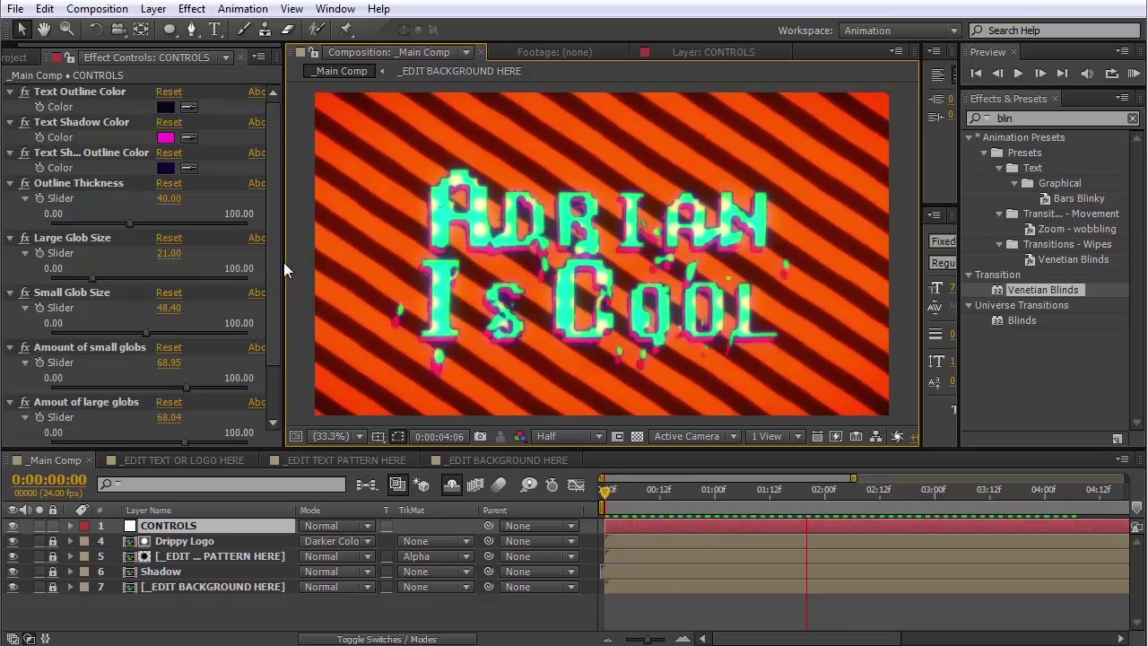
# Stop the preview and collapse the three text color controls, Outline Thickness and Large Glob Size on the CONTROLS layer
pyautogui.click(266, 225)
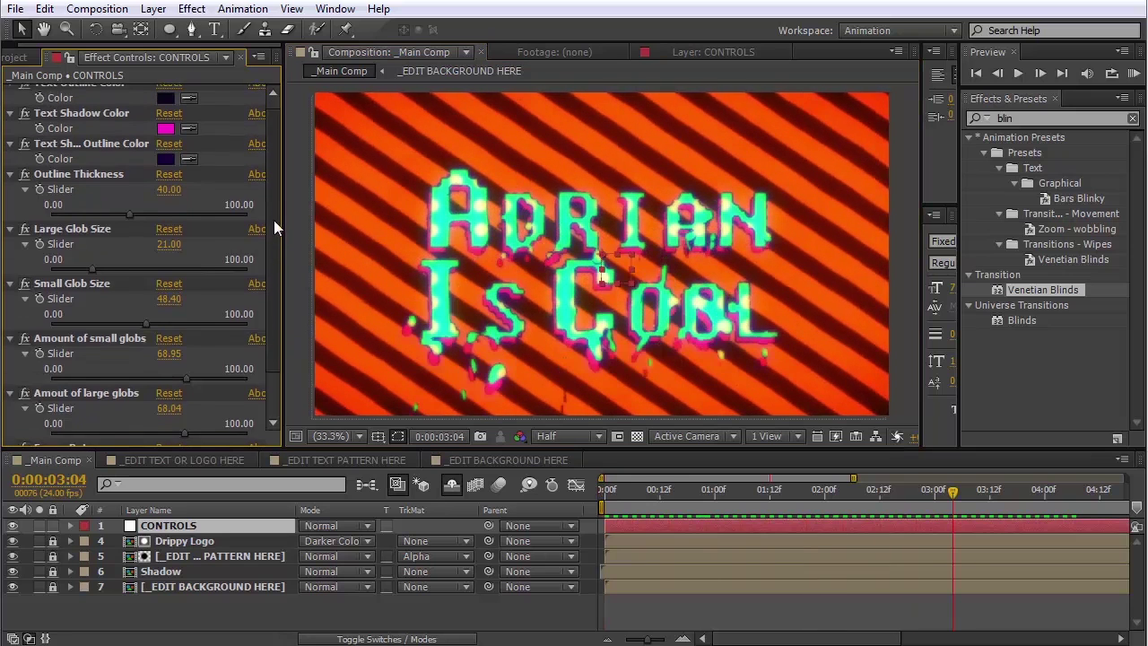
pyautogui.click(9, 92)
pyautogui.click(10, 107)
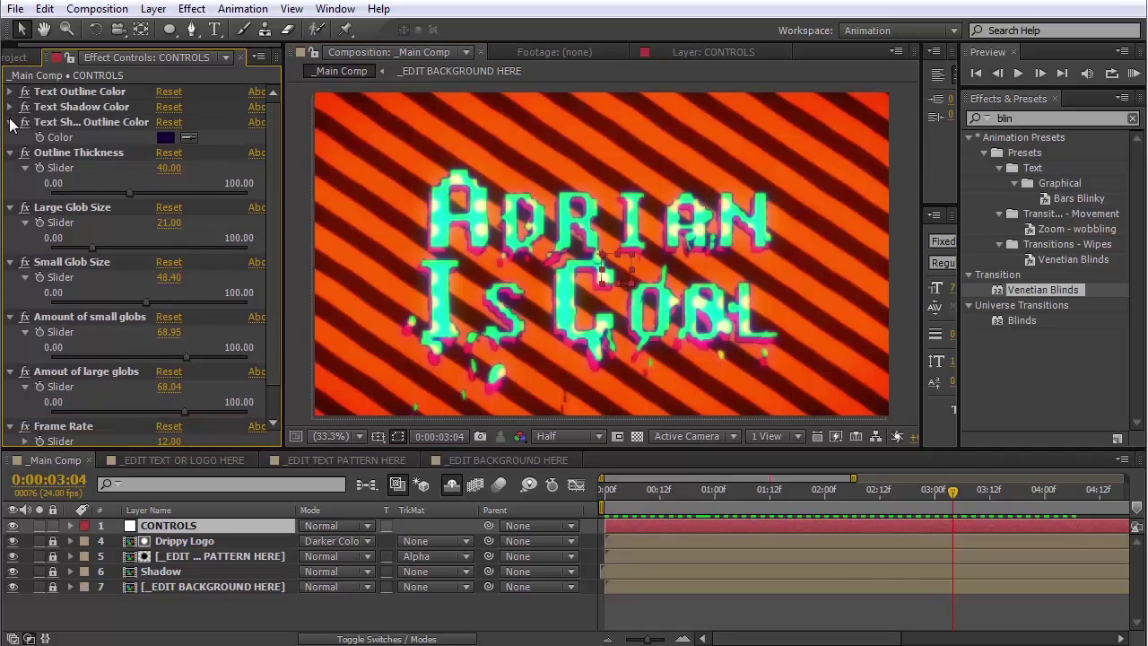
pyautogui.click(10, 122)
pyautogui.click(10, 137)
pyautogui.click(9, 153)
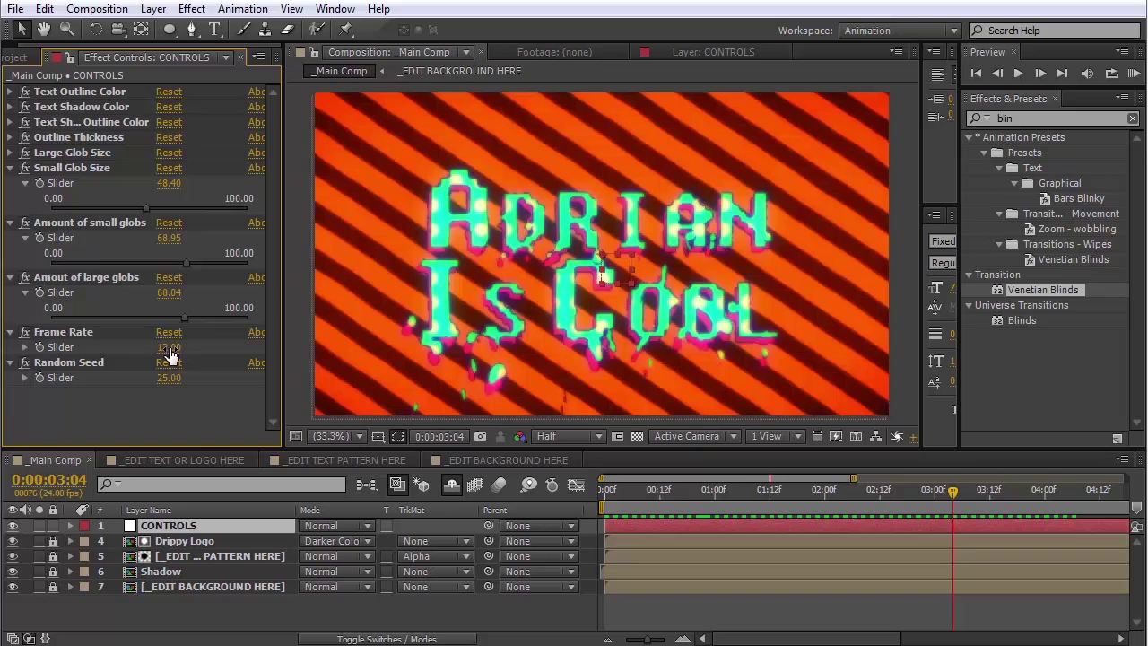
# Try a Frame Rate of 24 on the CONTROLS layer and set it back to 12
pyautogui.click(157, 348)
pyautogui.click(169, 348)
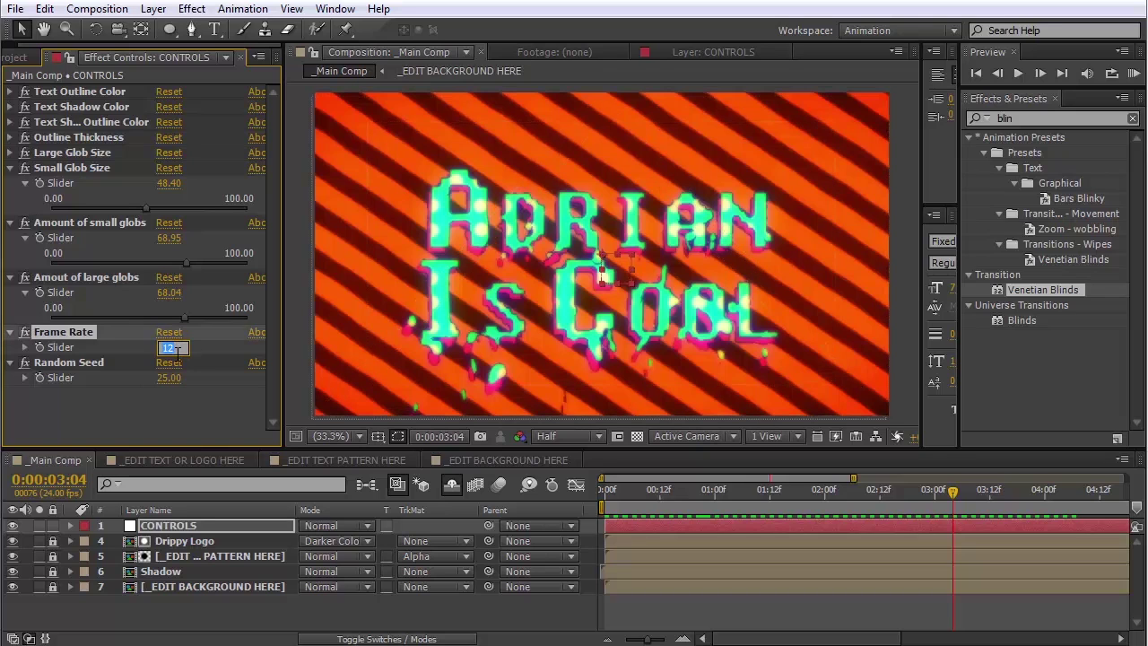
pyautogui.doubleClick(167, 348)
pyautogui.write('24')
pyautogui.press('Return')
pyautogui.write('12')
pyautogui.press('Return')
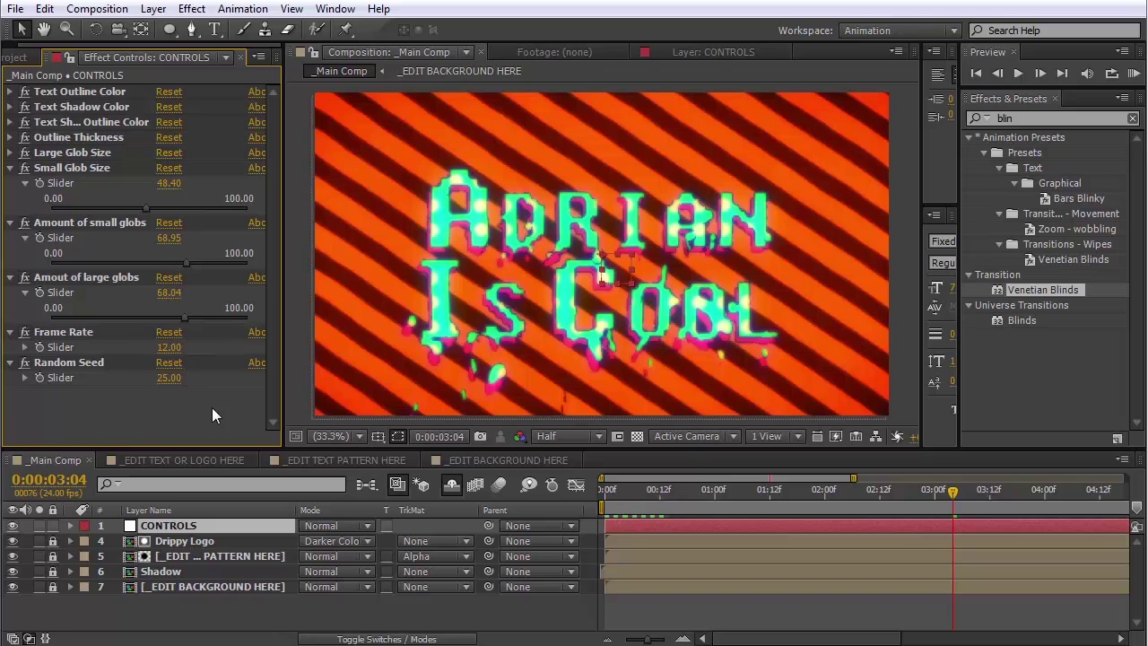
# Raise the Random Seed to 56 to vary the pattern of the drips
pyautogui.click(95, 370)
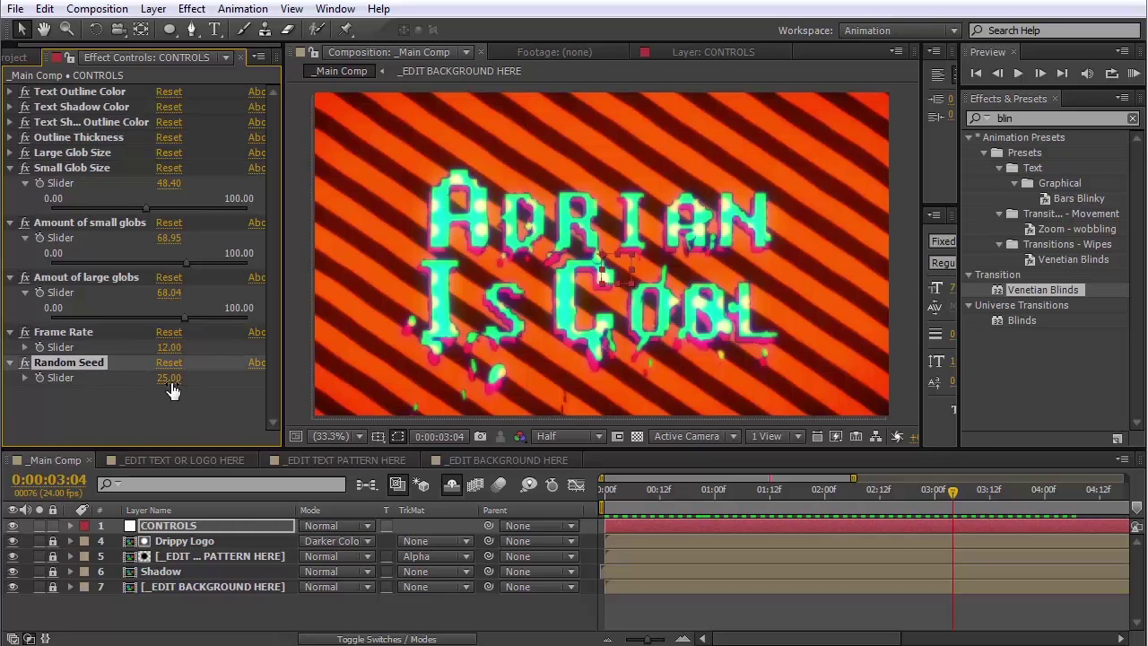
pyautogui.moveTo(170, 382); pyautogui.dragTo(185, 377)
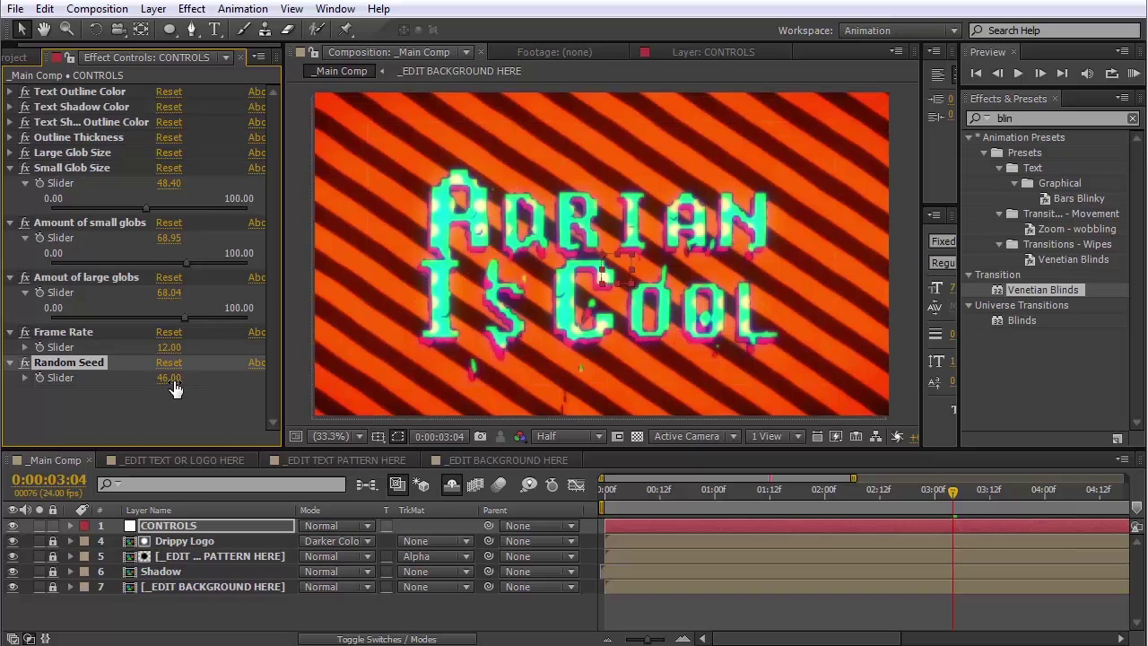
pyautogui.moveTo(182, 380); pyautogui.dragTo(190, 388)
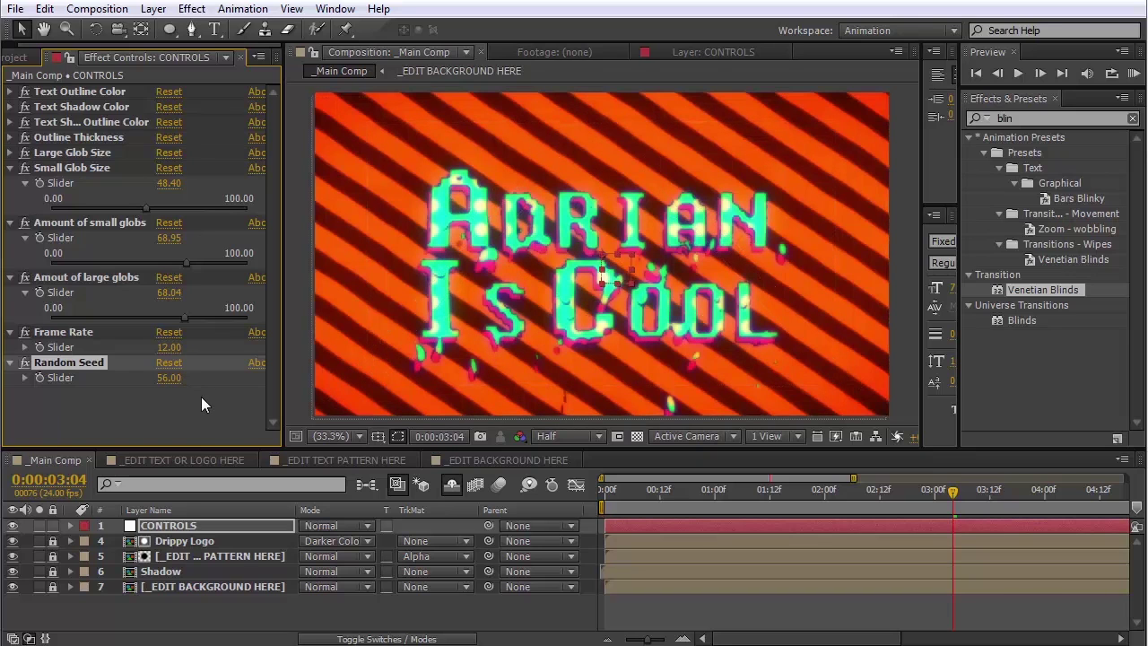
# Try Random Seed values of 65 and 0 on the CONTROLS layer and settle on 22
pyautogui.click(201, 396)
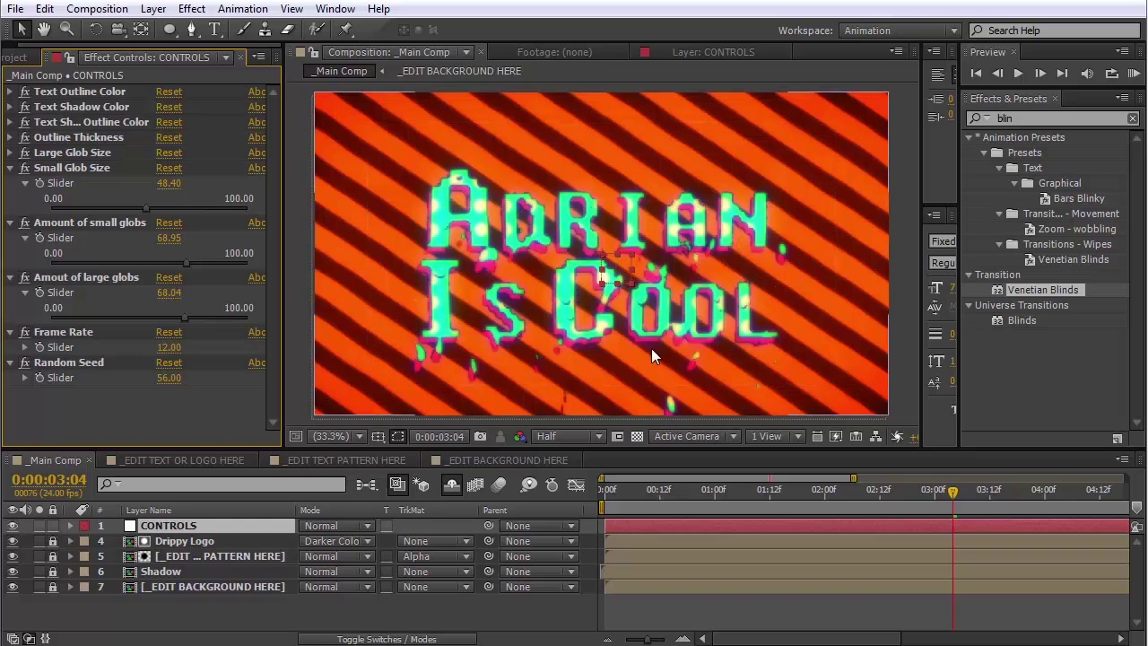
pyautogui.moveTo(170, 378); pyautogui.dragTo(181, 385)
pyautogui.click(172, 377)
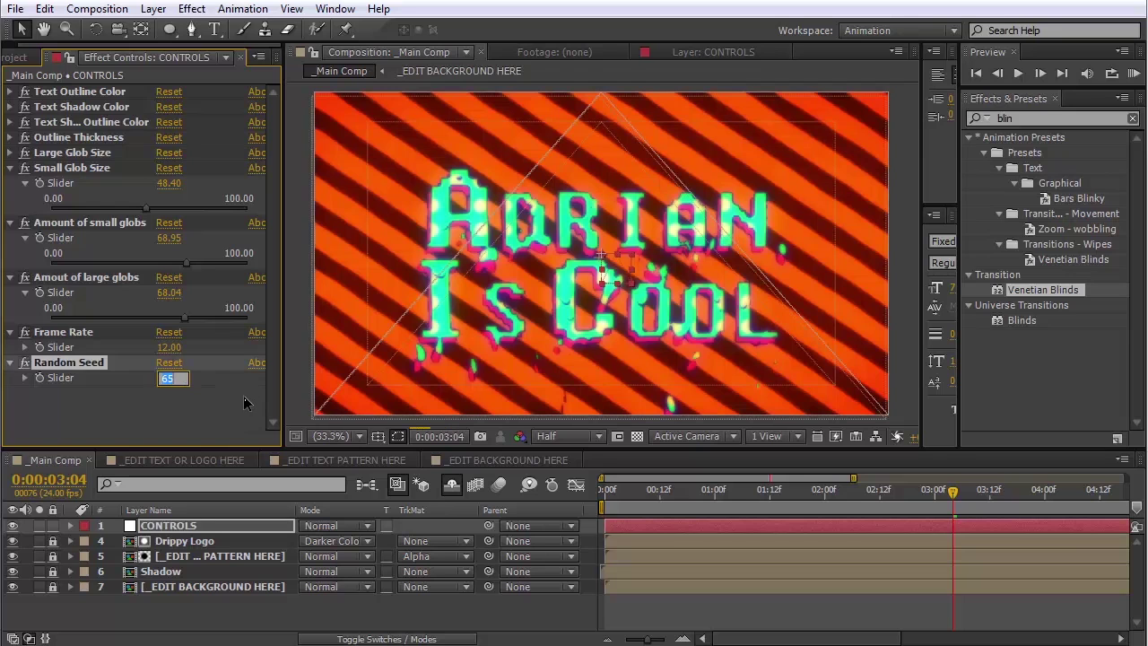
pyautogui.press('Return')
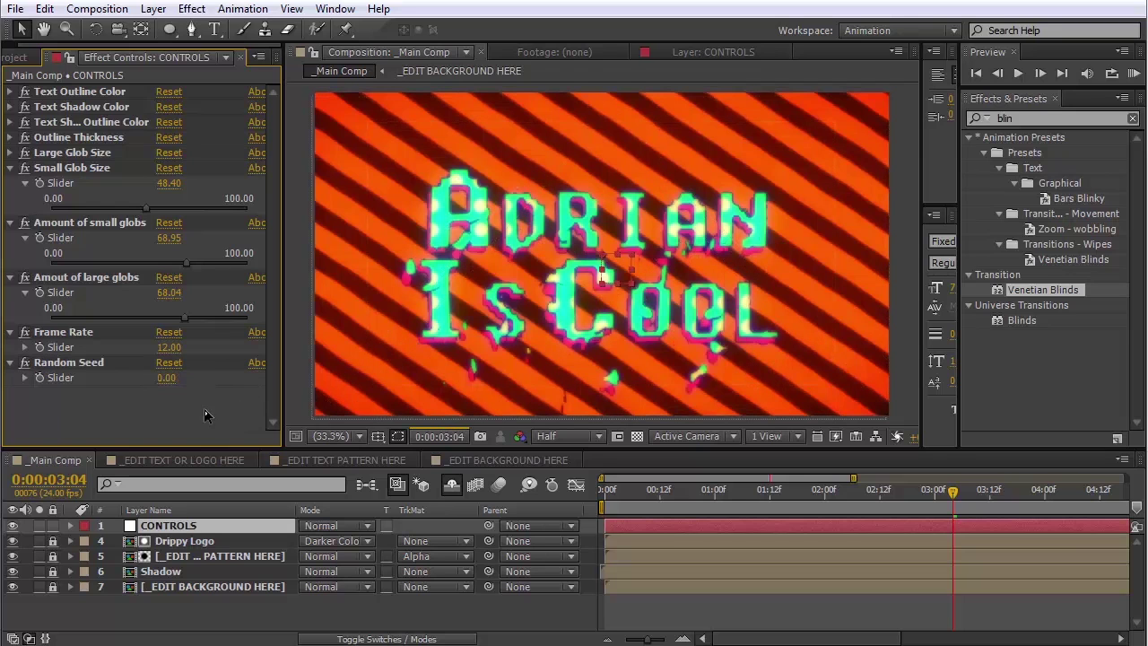
pyautogui.moveTo(185, 384); pyautogui.dragTo(190, 385)
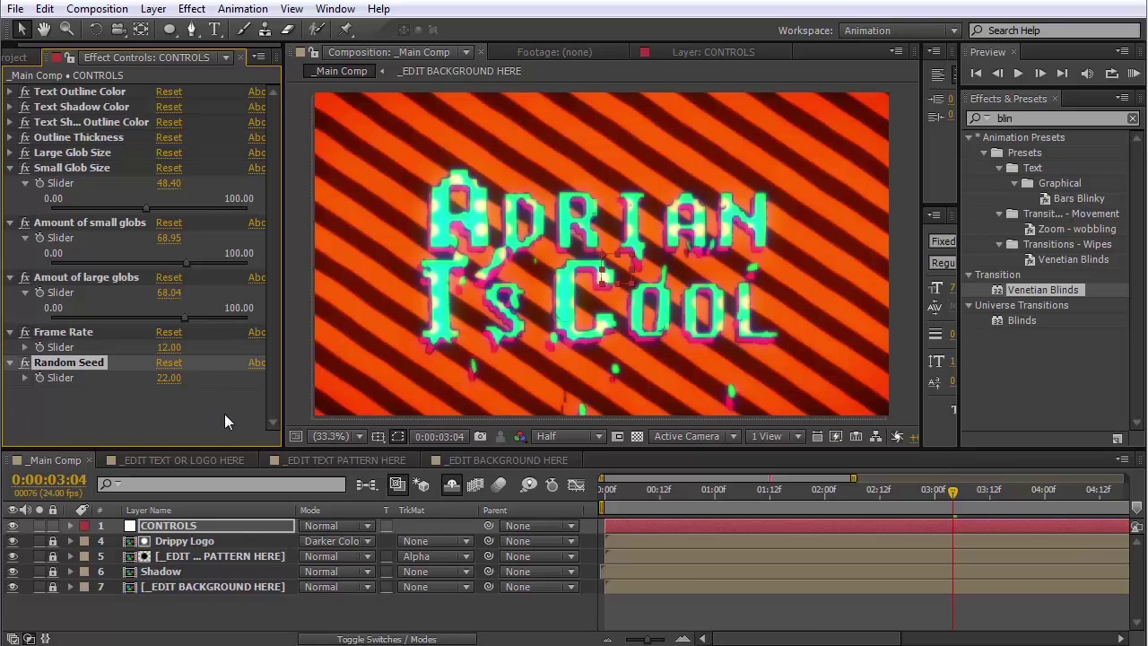
# Check the drip animation around frame 16, play it from the first frame and move the playhead to 0:00:00:11
pyautogui.click(678, 491)
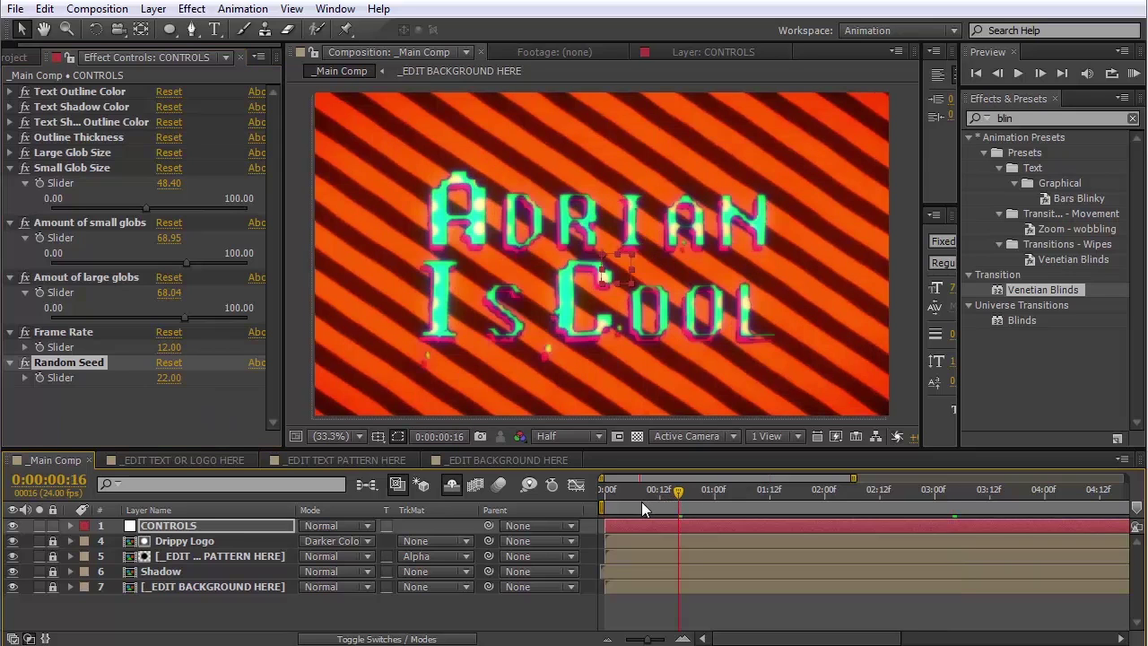
pyautogui.moveTo(641, 503); pyautogui.dragTo(603, 502)
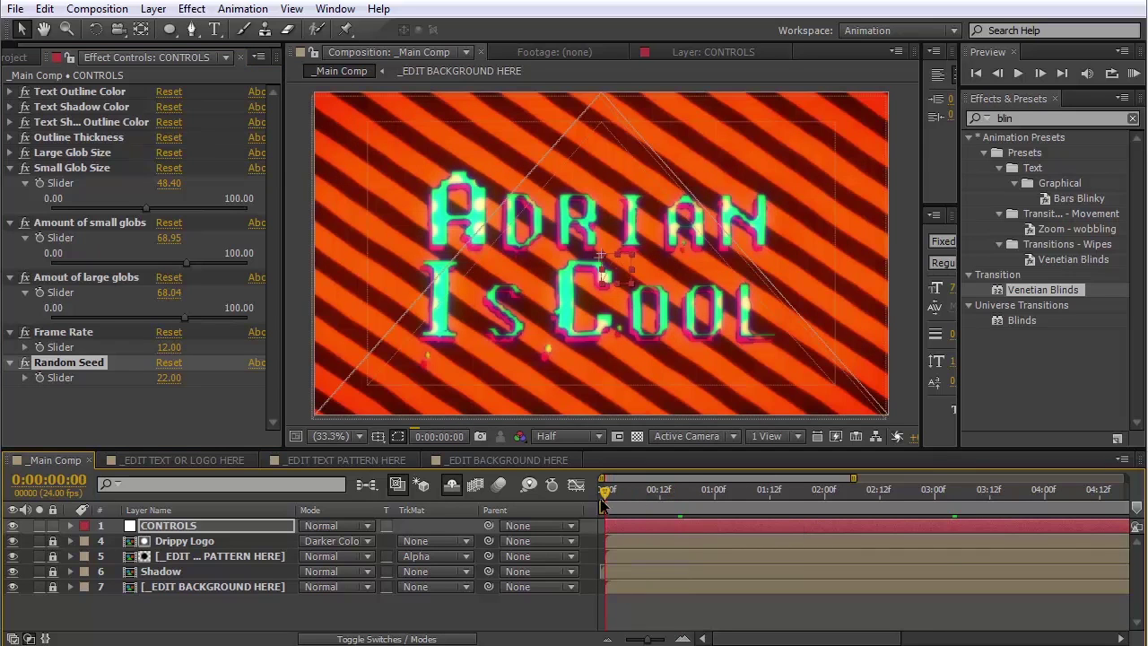
pyautogui.press('space')
pyautogui.click(653, 497)
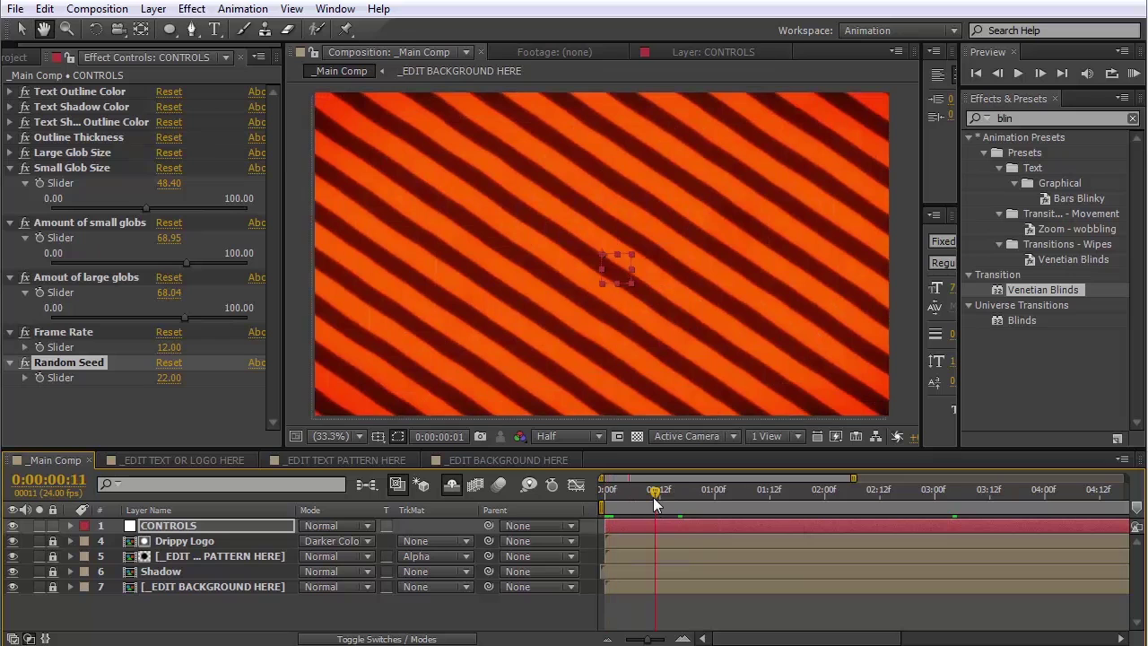